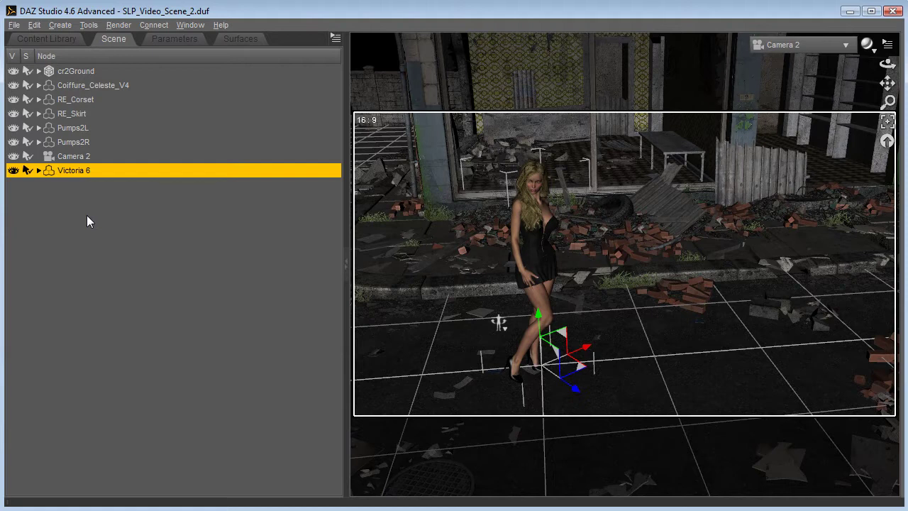
- Browse My Library > Lights > Dreamlight > Studio Light PRO 4.6 to the 01-Super Spot 1-Standard 2-Light Blue presets
click(60, 39)
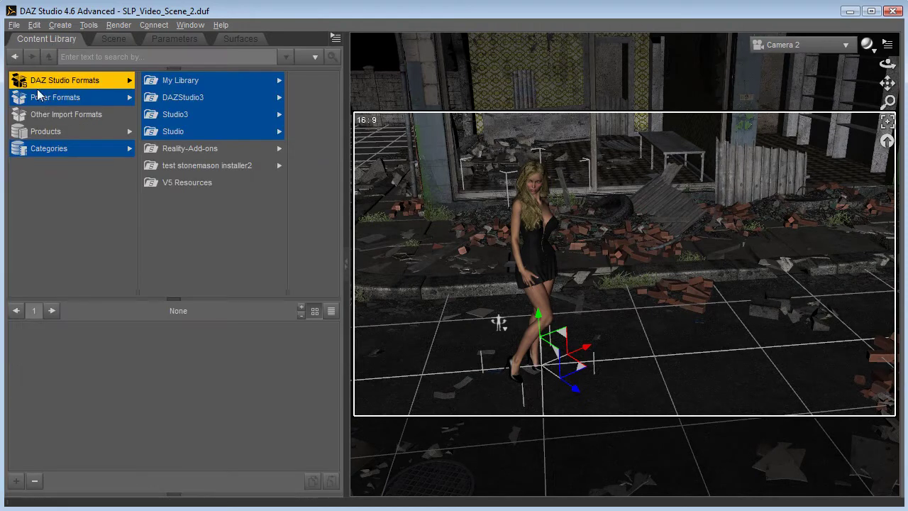
click(180, 80)
click(245, 252)
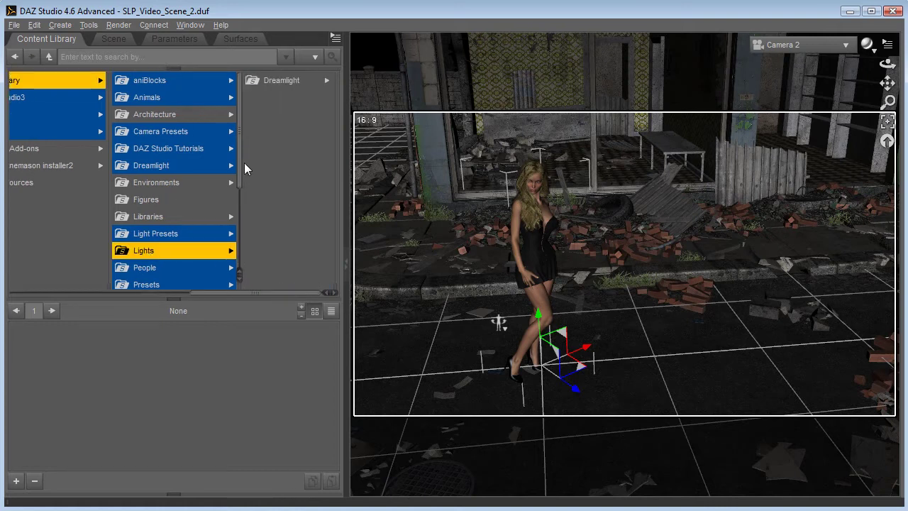
click(281, 81)
click(256, 83)
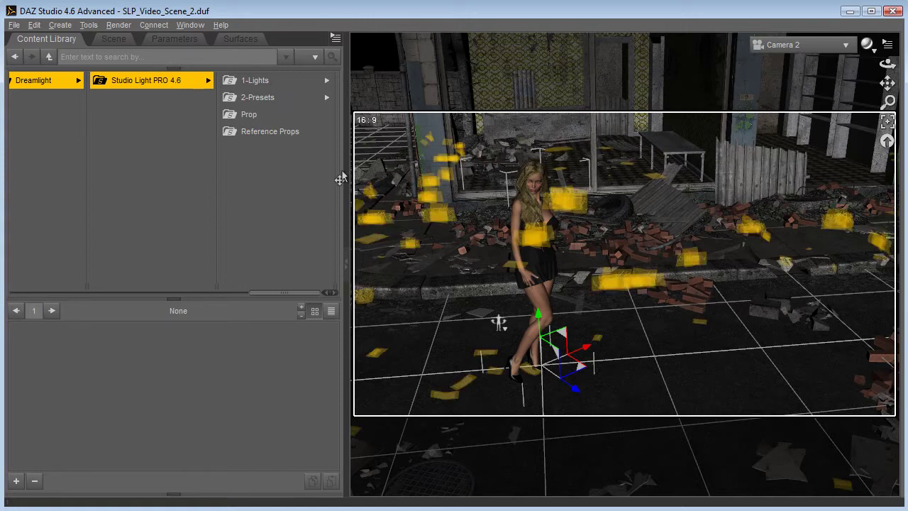
click(253, 81)
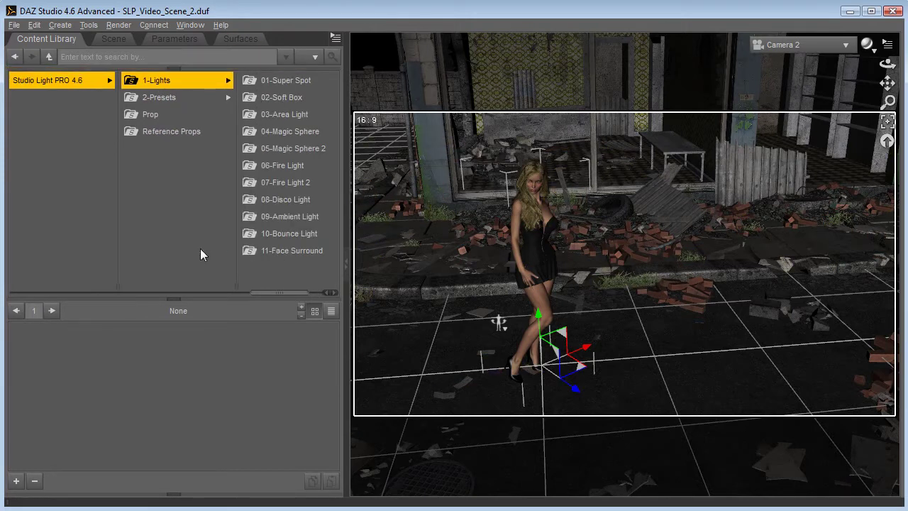
click(302, 80)
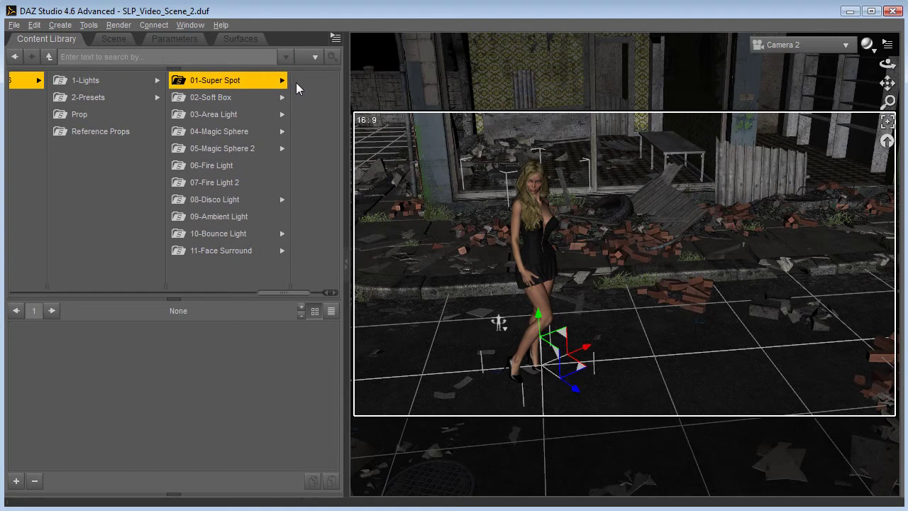
click(300, 82)
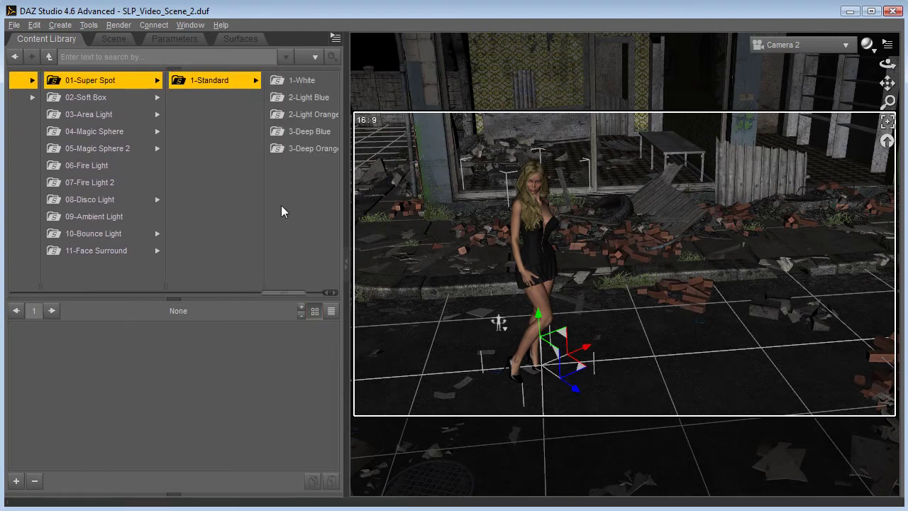
click(299, 99)
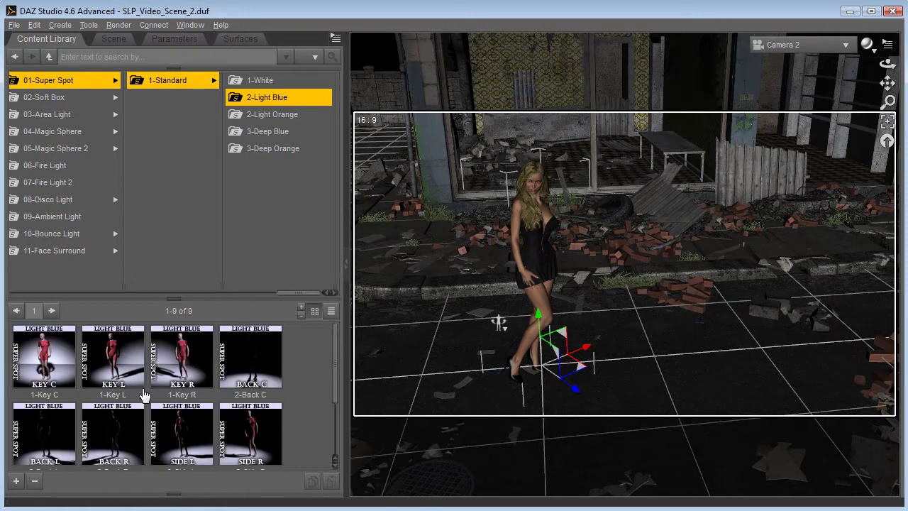
scroll(145, 395, down, 2)
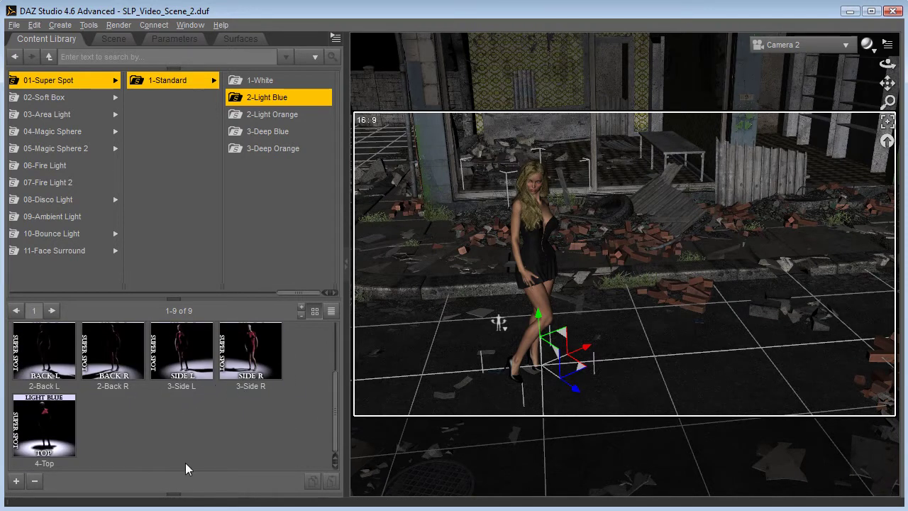
scroll(306, 428, up, 2)
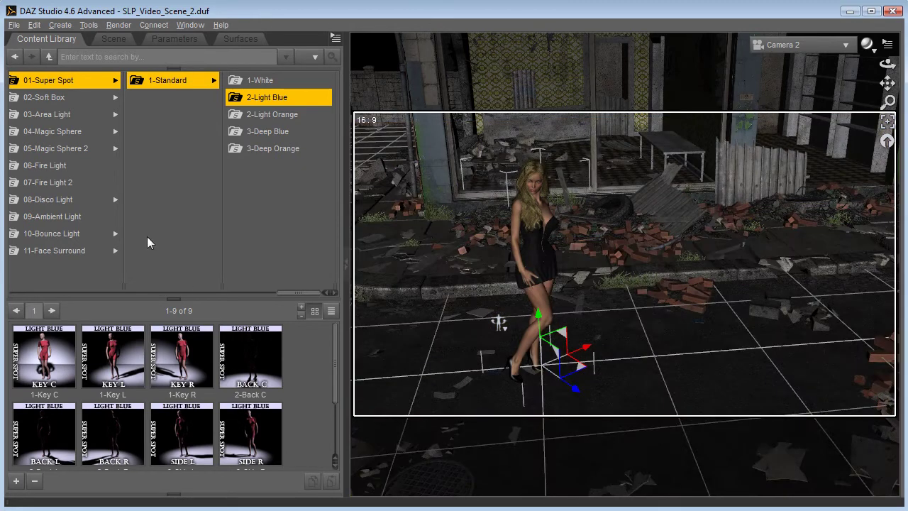
- Preview the Soft Box Low Light Orange, Area Light Medium Light Blue and Magic Sphere Medium presets
click(61, 100)
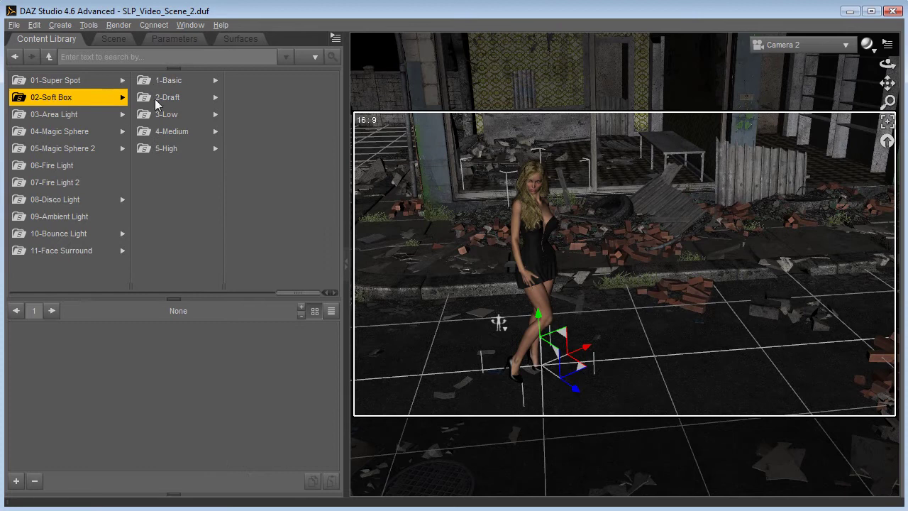
click(167, 114)
click(257, 116)
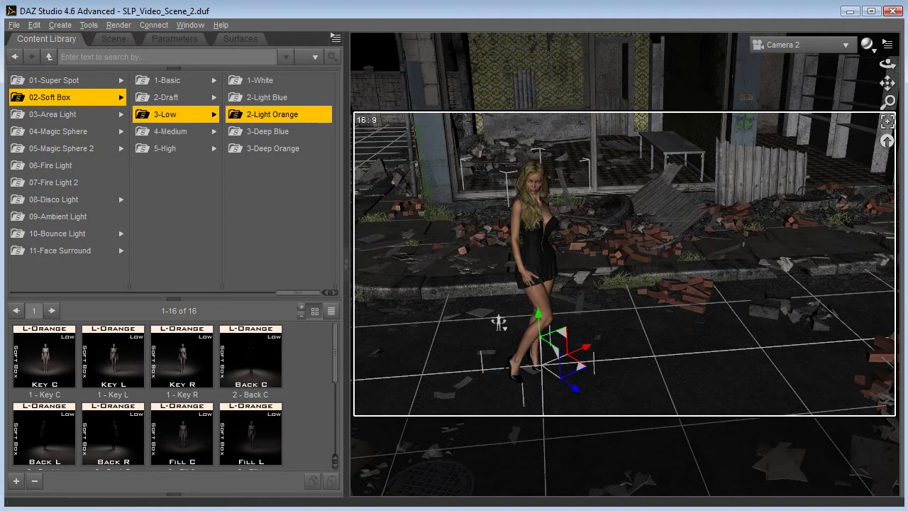
click(53, 116)
click(171, 115)
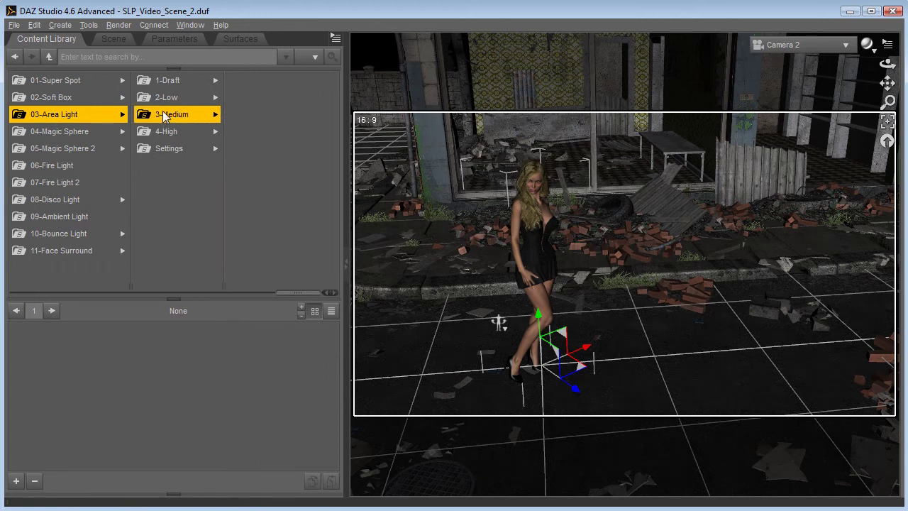
click(267, 98)
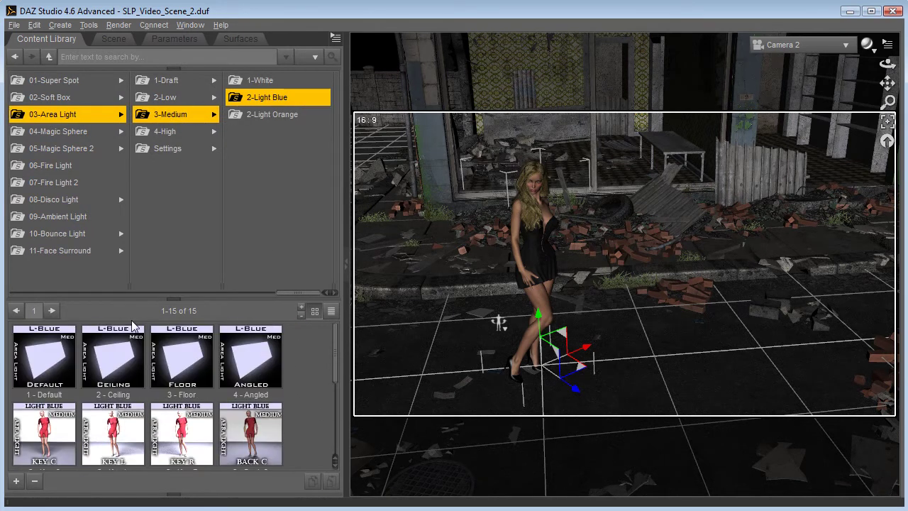
click(60, 134)
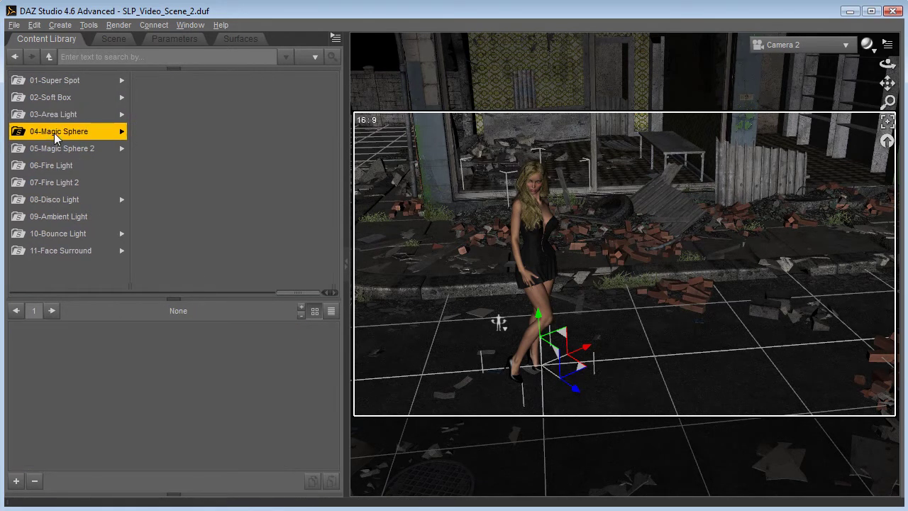
click(171, 100)
scroll(299, 365, down, 10)
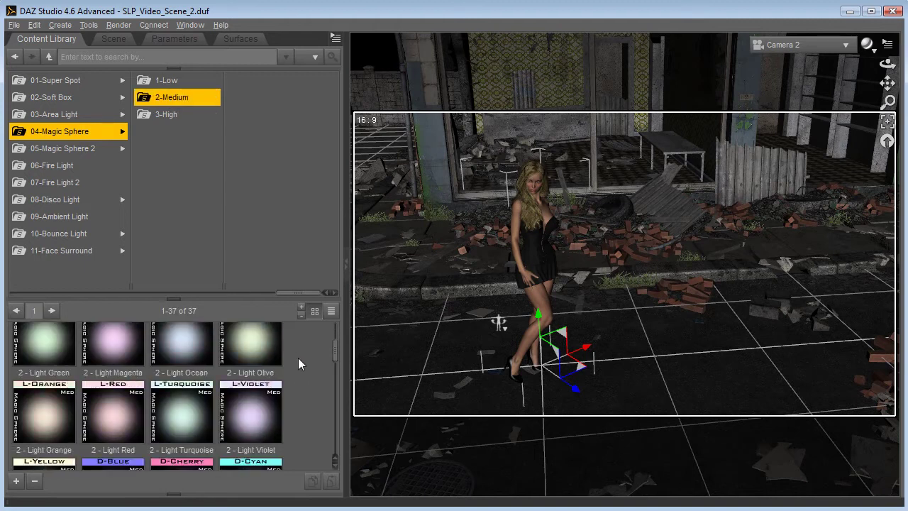
- Preview the Magic Sphere 2, Fire Light, Disco, Ambient, Bounce and Face Surround Five Points presets
click(69, 151)
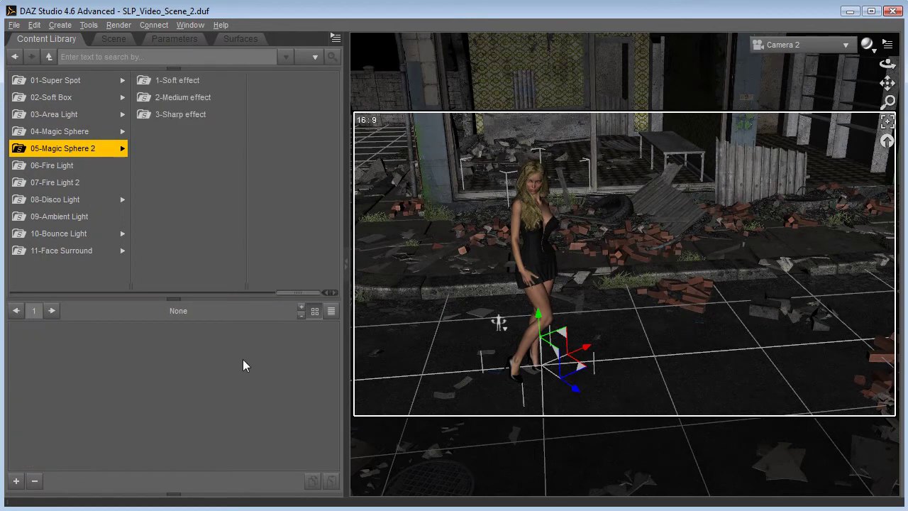
click(170, 97)
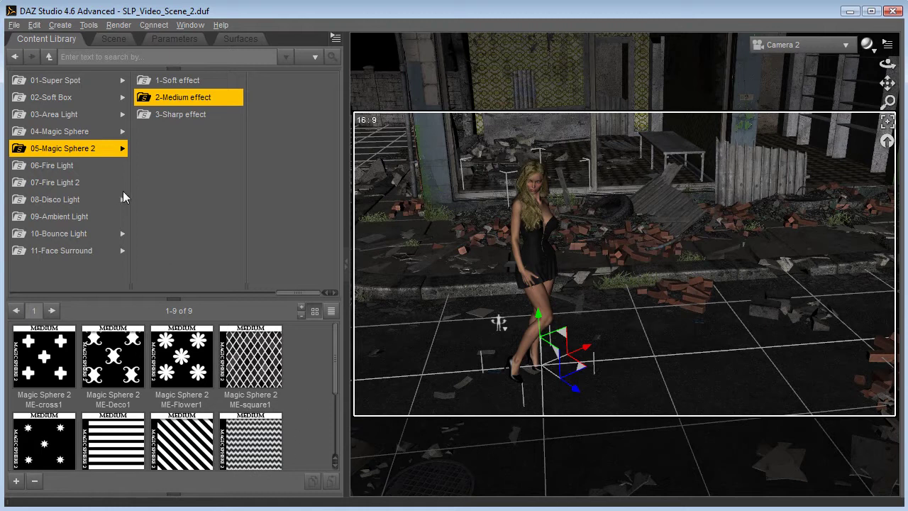
click(67, 167)
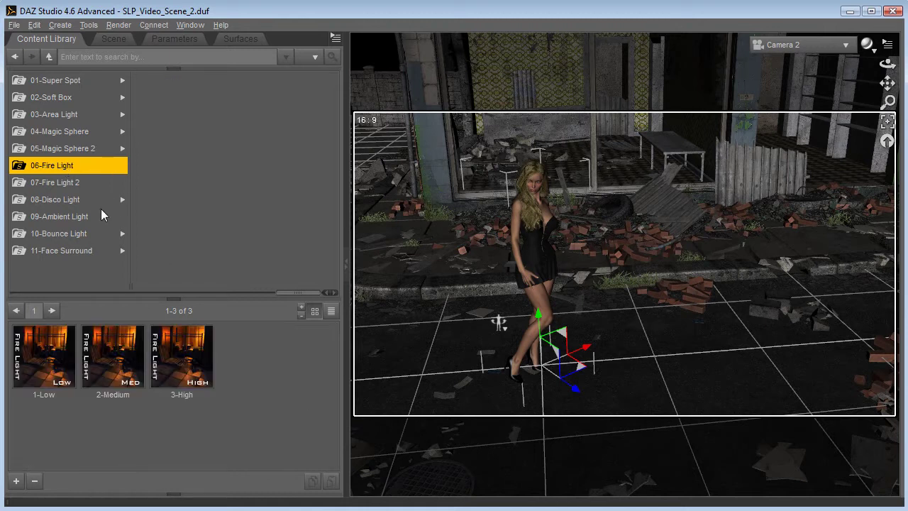
click(61, 183)
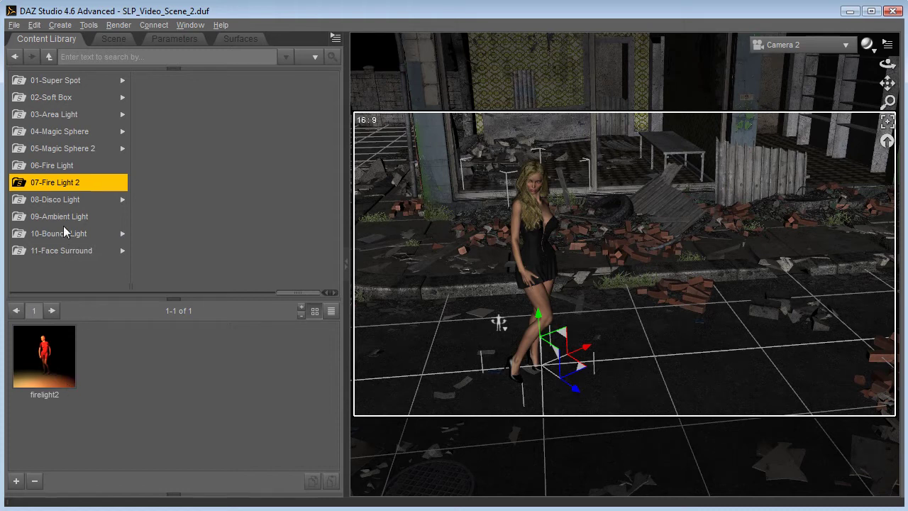
click(56, 200)
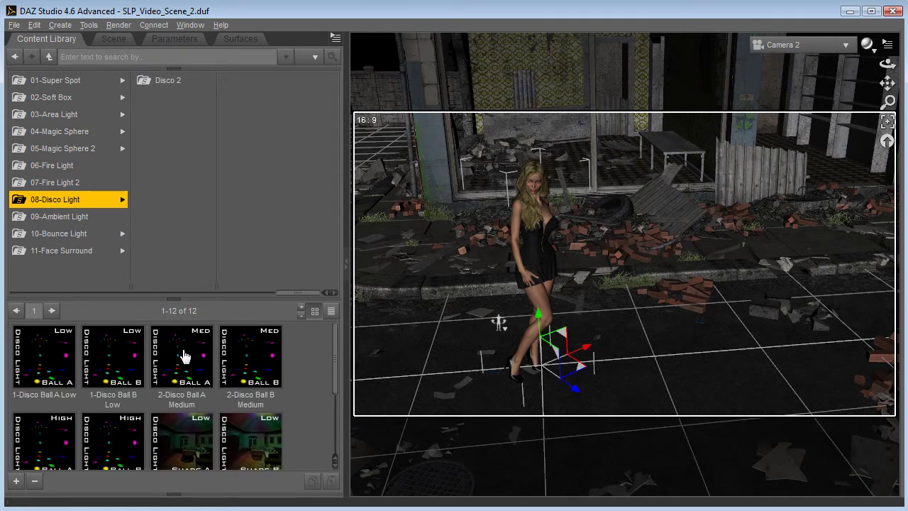
click(68, 216)
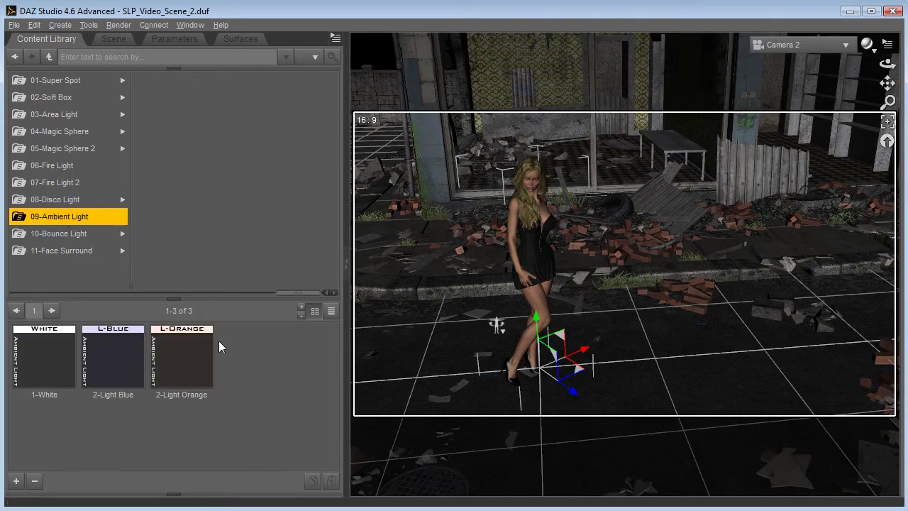
click(58, 232)
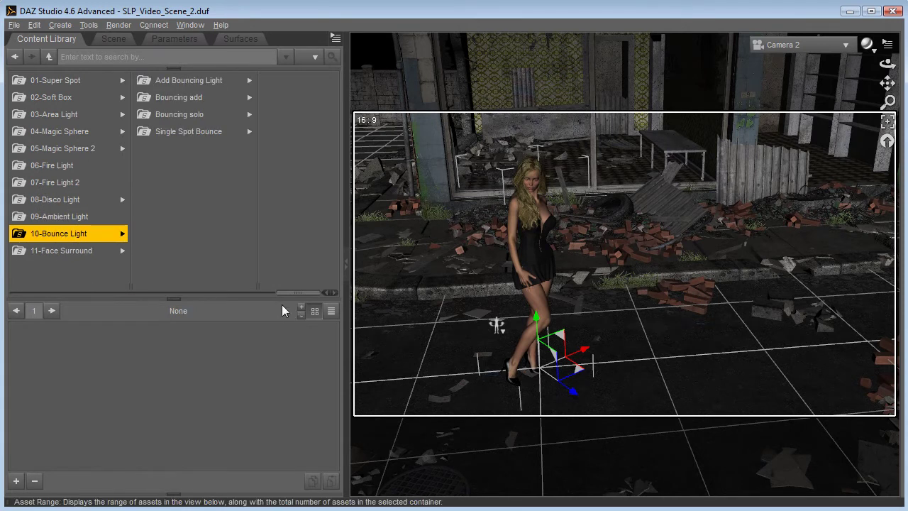
click(183, 115)
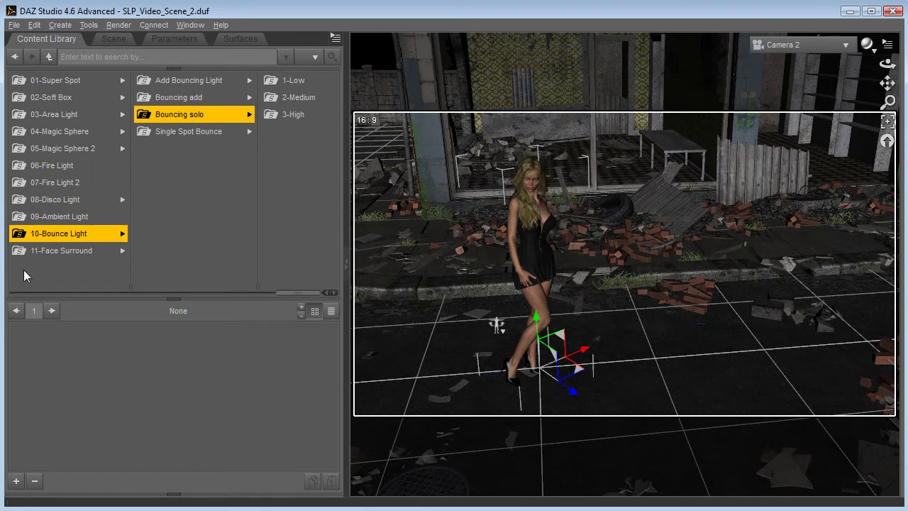
click(54, 251)
click(177, 80)
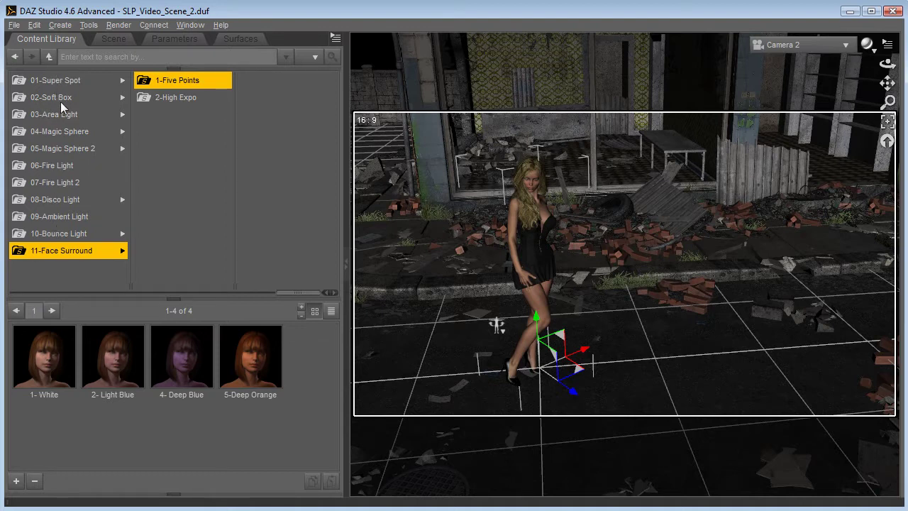
- Load the 1-Key R preset from Super Spot 1-Standard 2-Light Blue into the scene
click(56, 81)
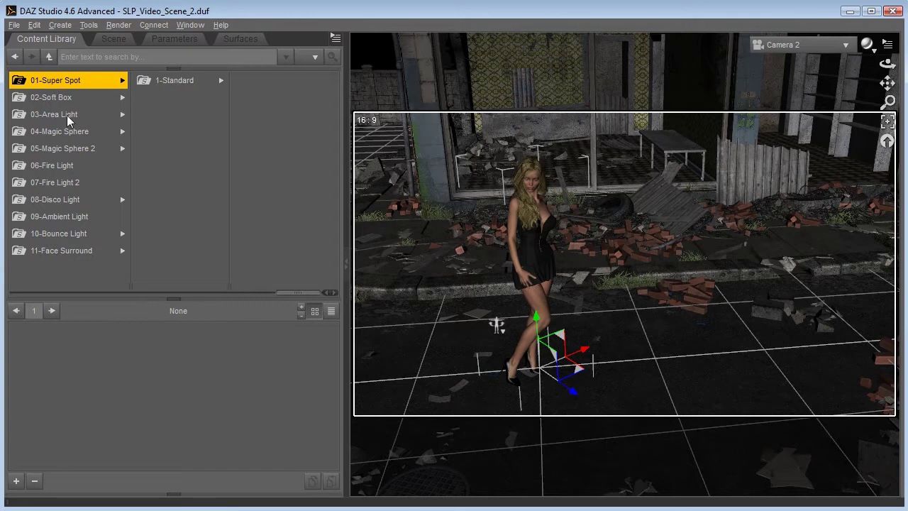
click(170, 81)
click(268, 99)
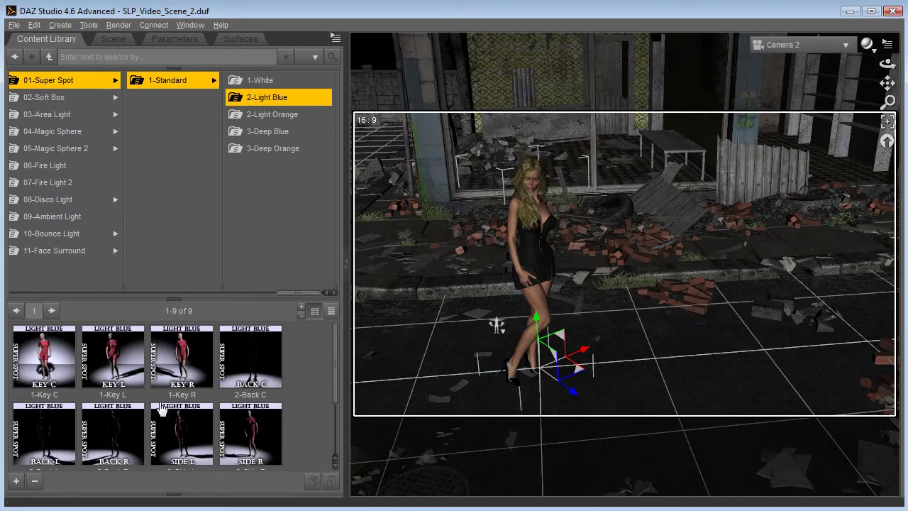
click(186, 372)
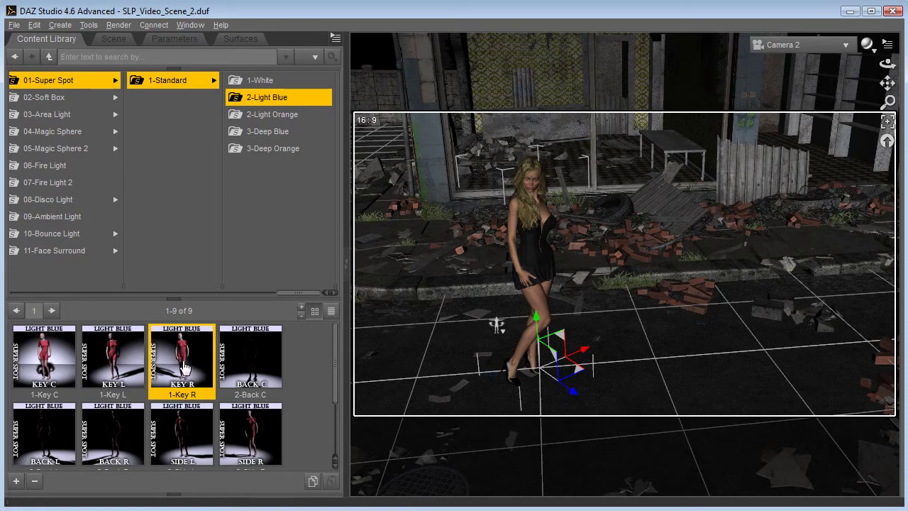
double_click(185, 365)
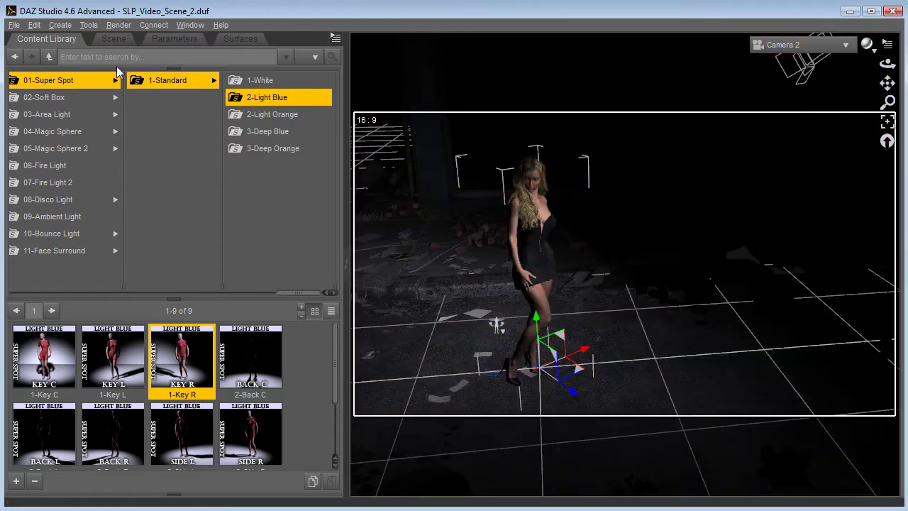
- Rotate the Key R Super Spot light around Victoria to a Y Rotate of -362.08
click(113, 38)
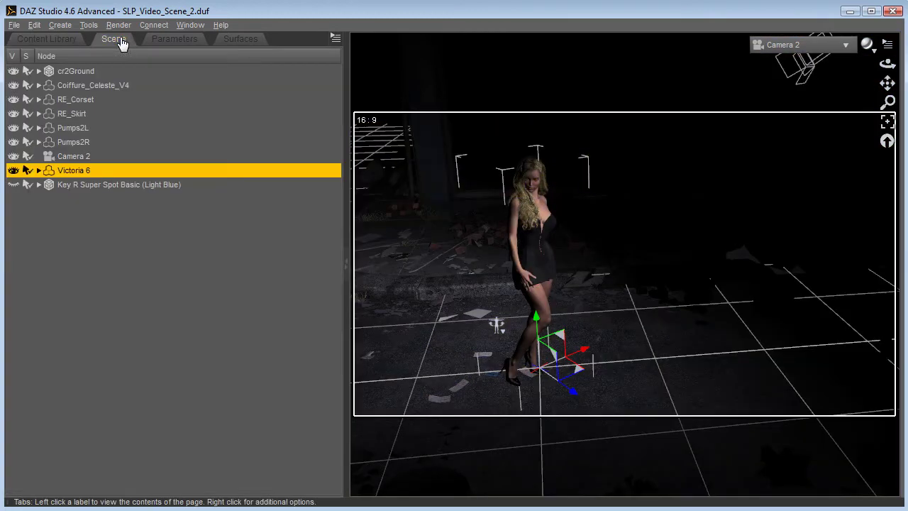
click(78, 186)
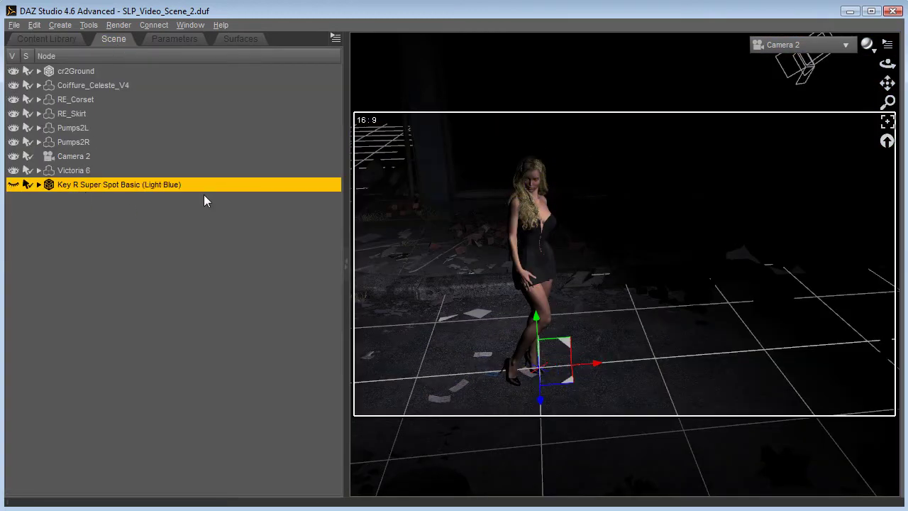
click(171, 42)
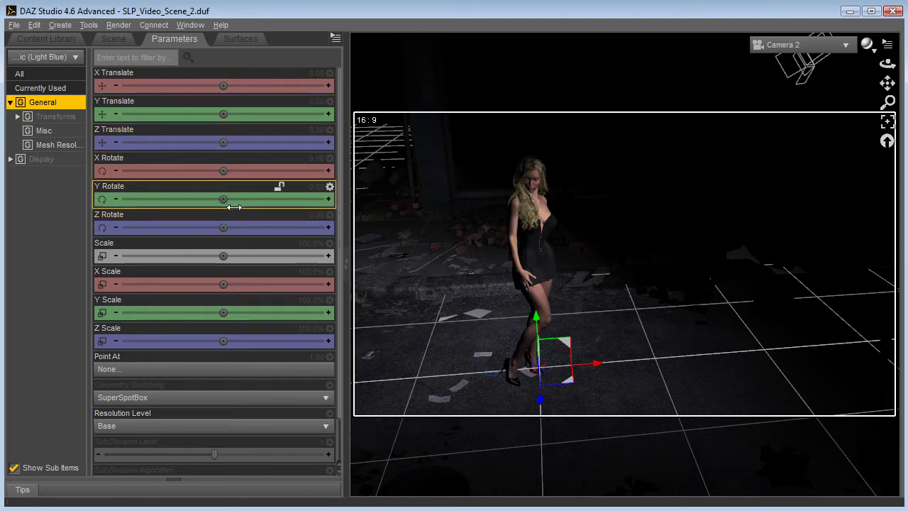
drag(223, 199, 159, 199)
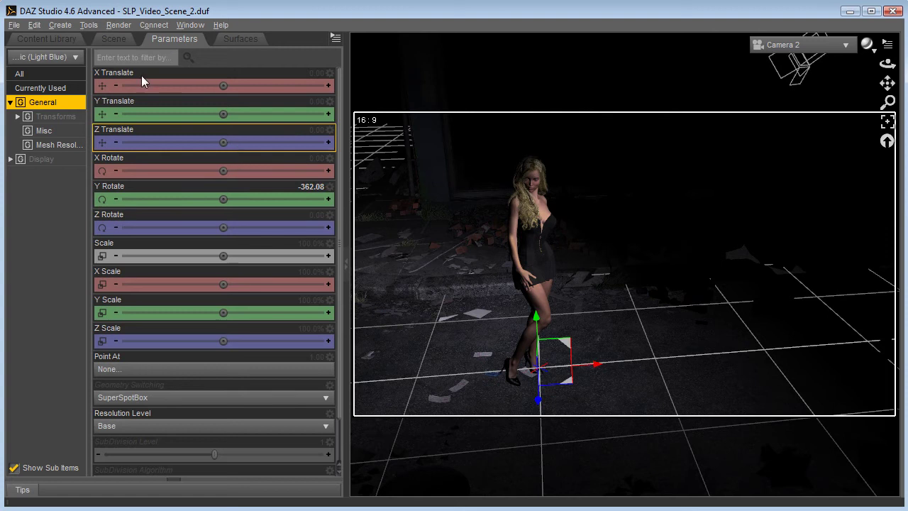
click(129, 38)
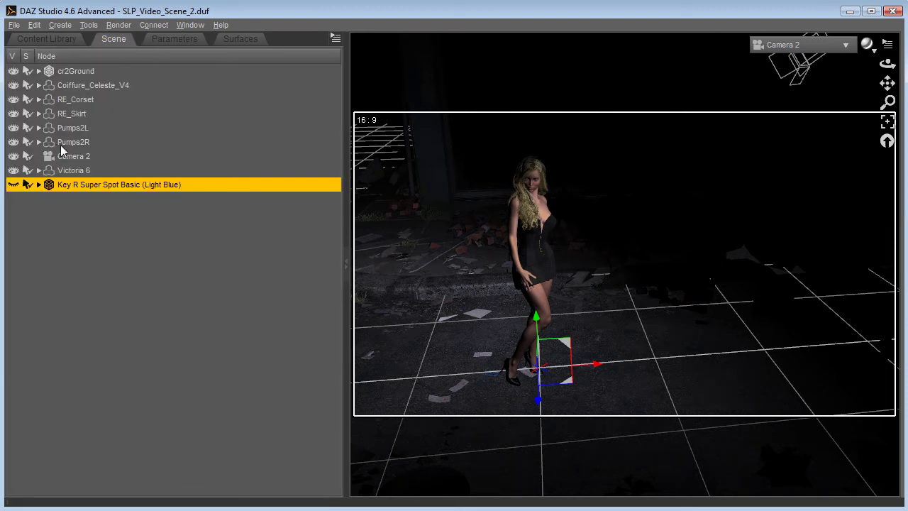
- Lower the Key R SpotLight node's Y Translate to about 214
click(36, 186)
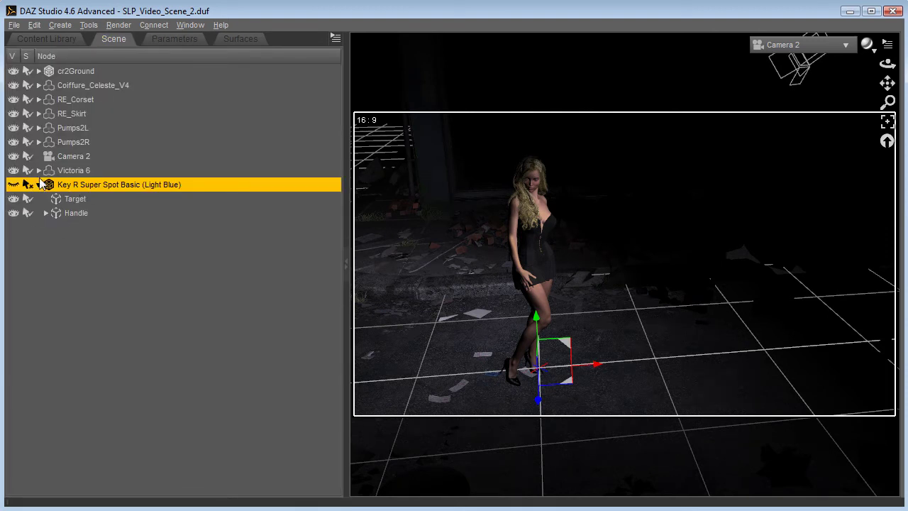
click(47, 214)
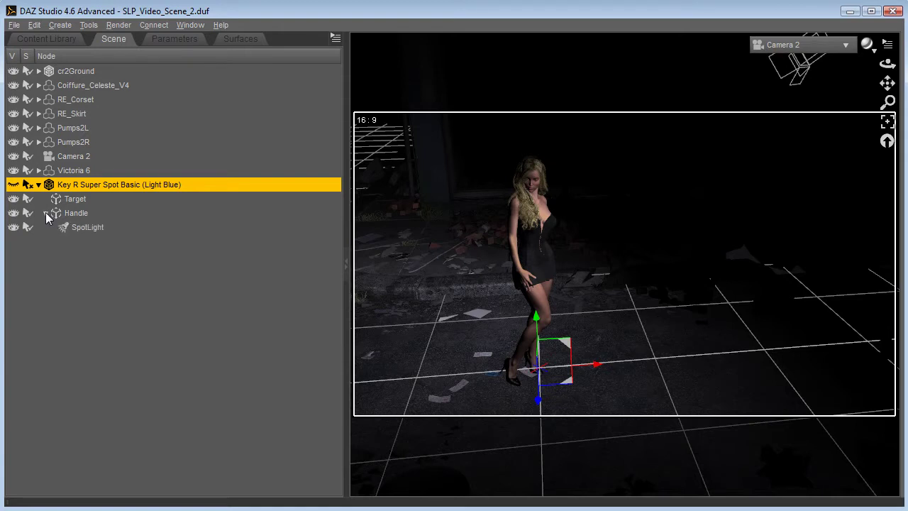
click(80, 228)
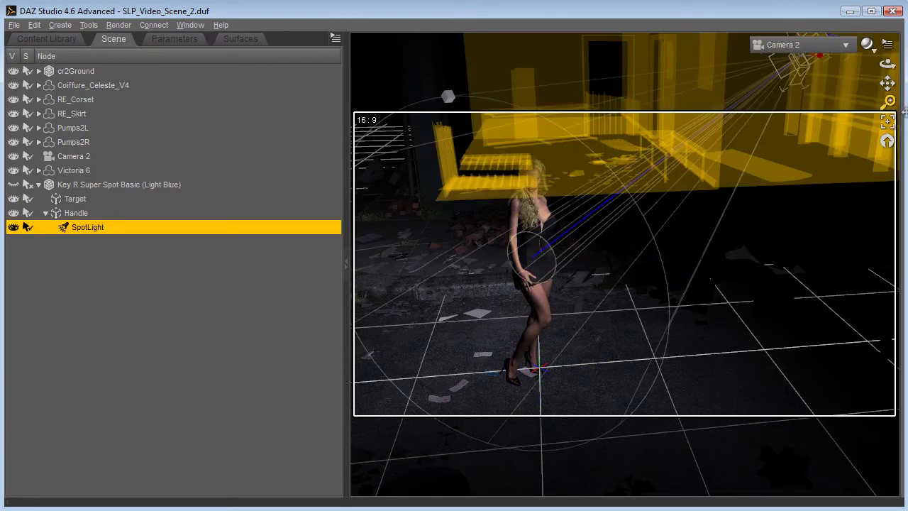
click(172, 39)
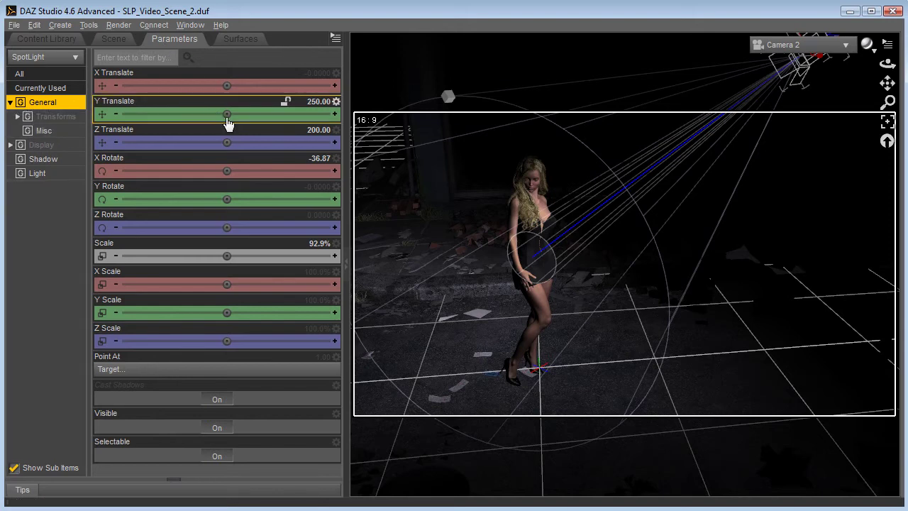
drag(234, 126, 192, 114)
click(115, 39)
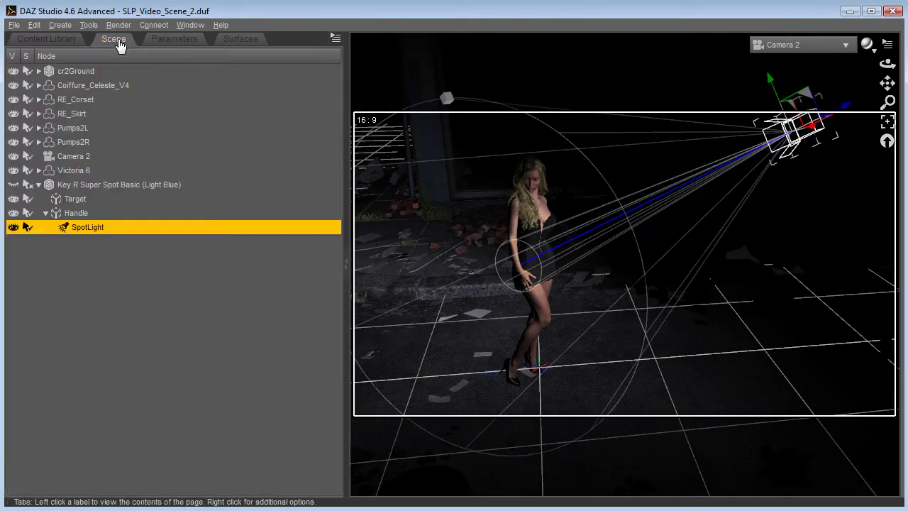
- Move the spotlight's Target, then undo the move twice so it aims at Victoria's torso
click(77, 199)
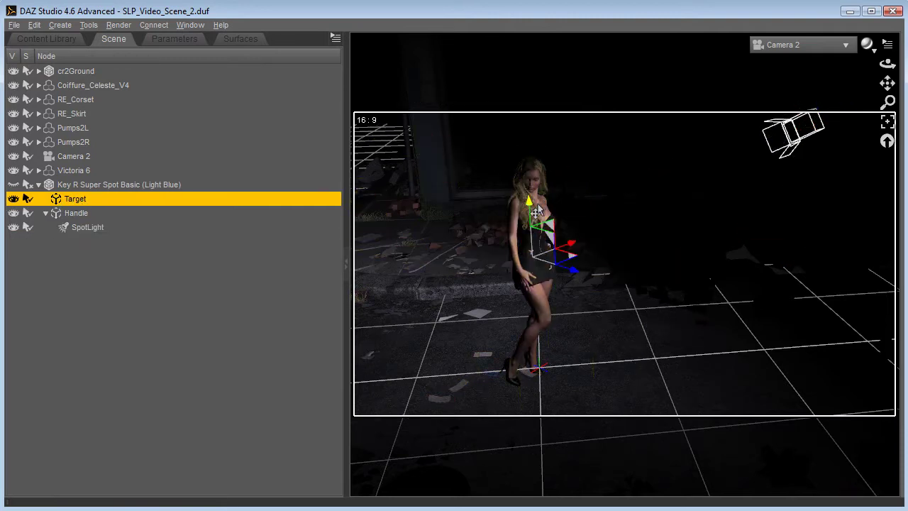
drag(529, 202, 532, 221)
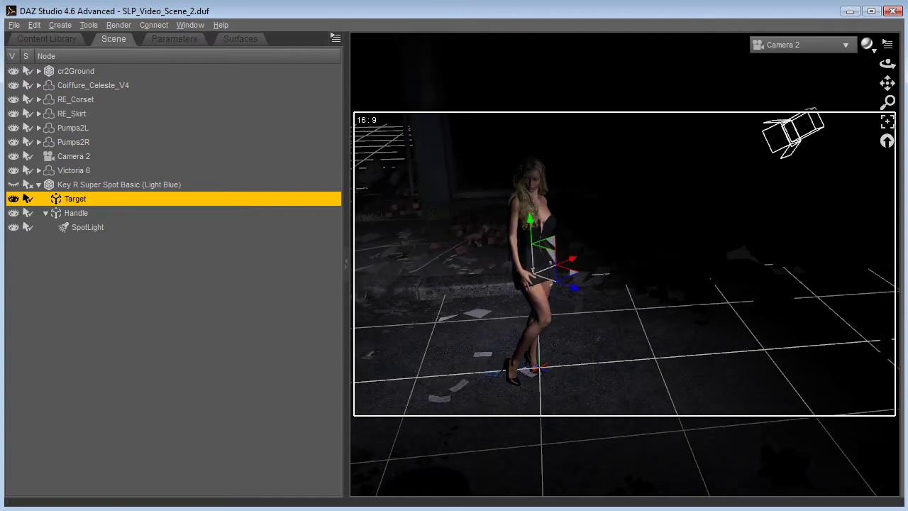
click(34, 25)
click(38, 41)
click(34, 25)
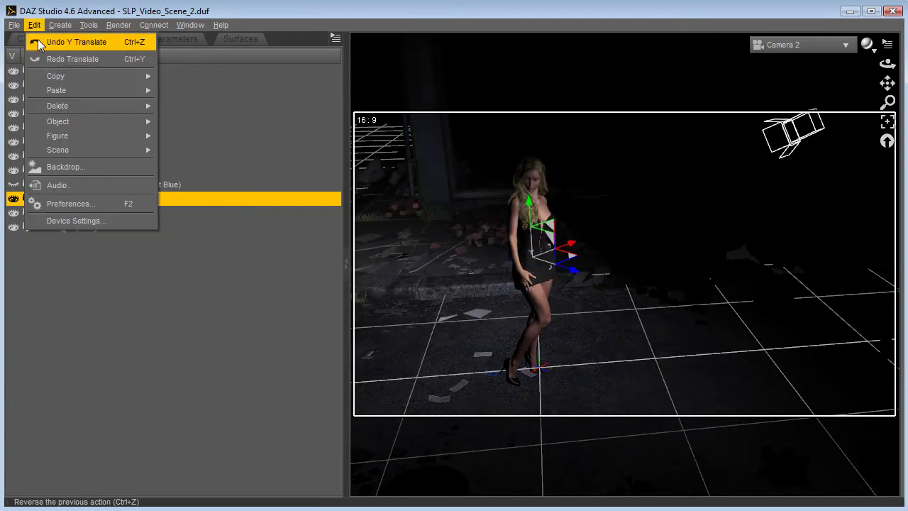
click(38, 41)
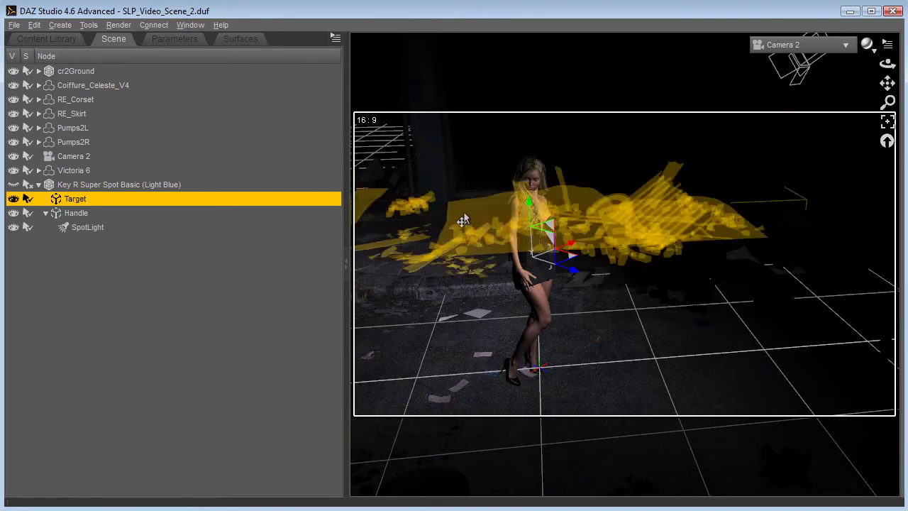
- Render the Key R-lit scene and enlarge the render window to inspect the lighting
click(119, 25)
click(128, 43)
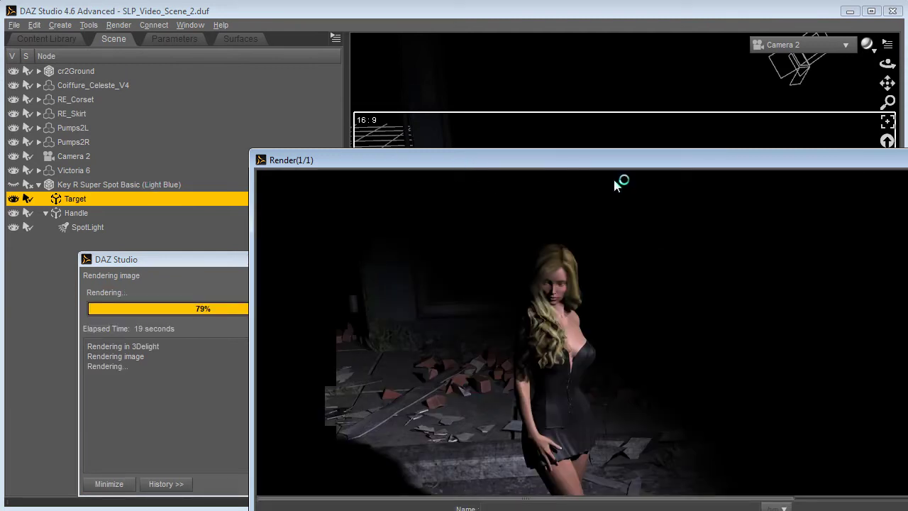
drag(529, 174, 375, 34)
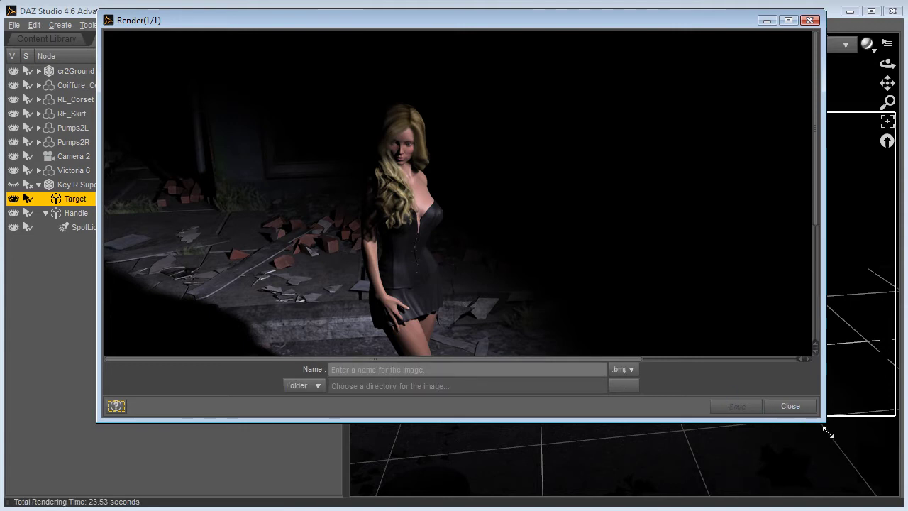
drag(825, 421, 888, 507)
scroll(567, 284, down, 3)
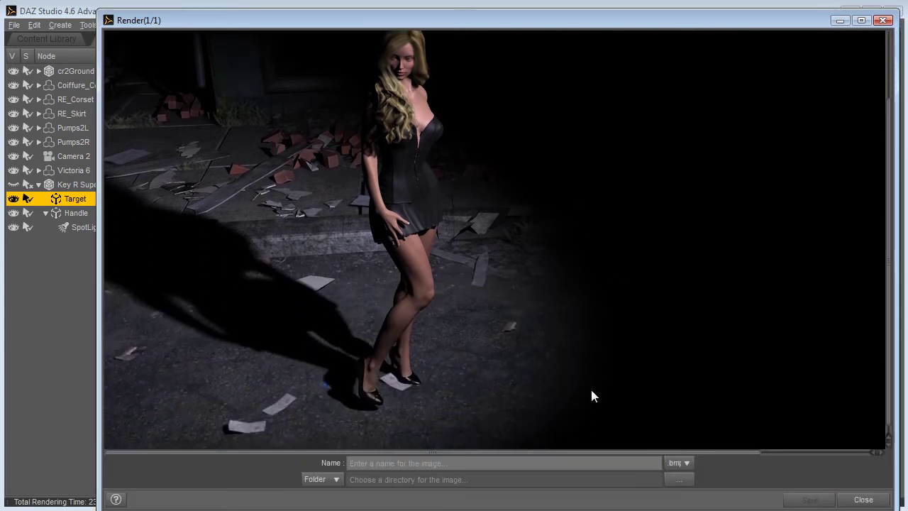
scroll(521, 289, up, 1)
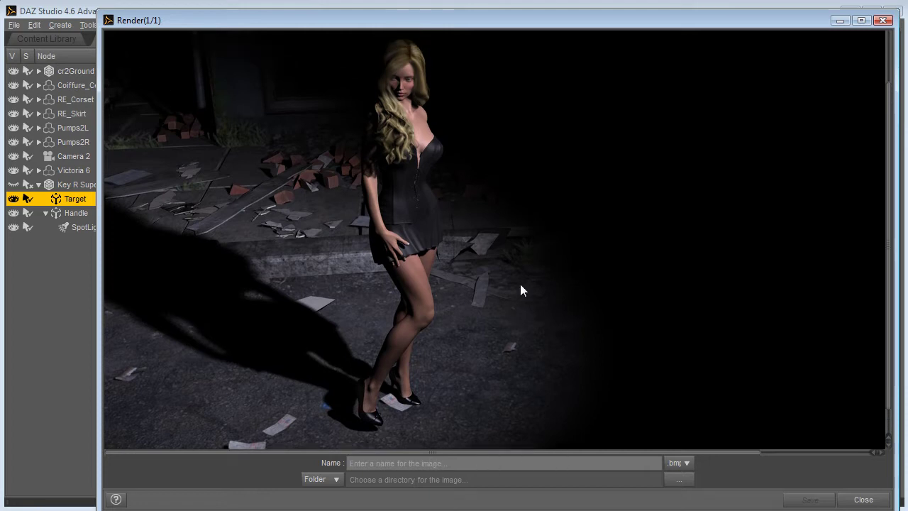
scroll(522, 286, up, 1)
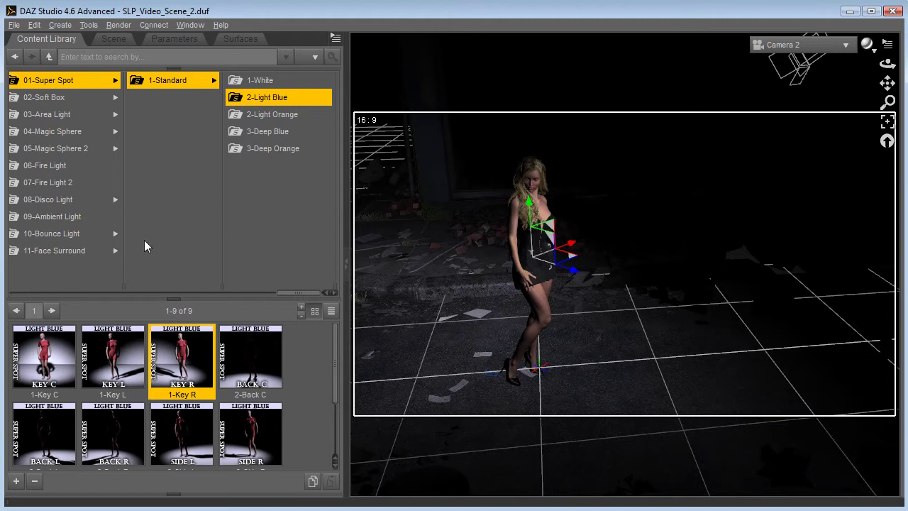
- Remove the Key R Super Spot light from the scene
click(115, 38)
click(86, 185)
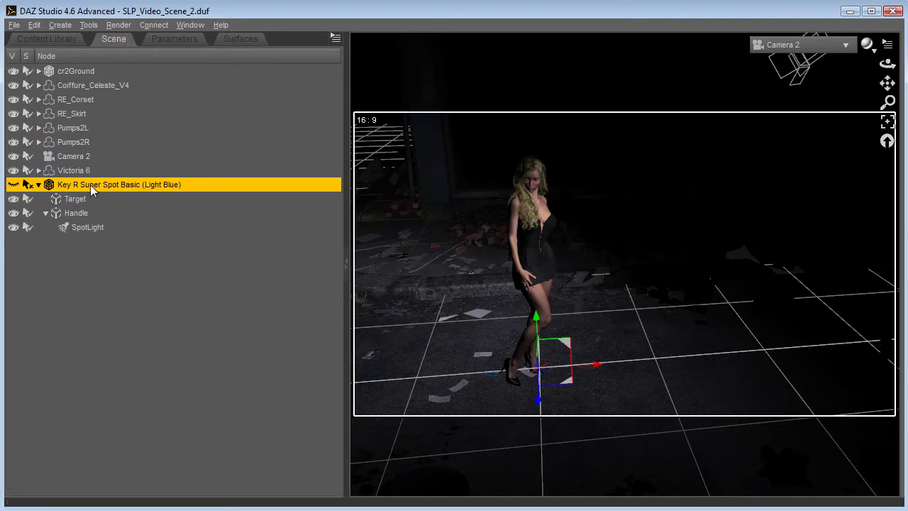
right_click(90, 184)
click(103, 196)
- Add the 06-Fire Light 1-Low preset and move it toward the bricks on Victoria's right
click(63, 42)
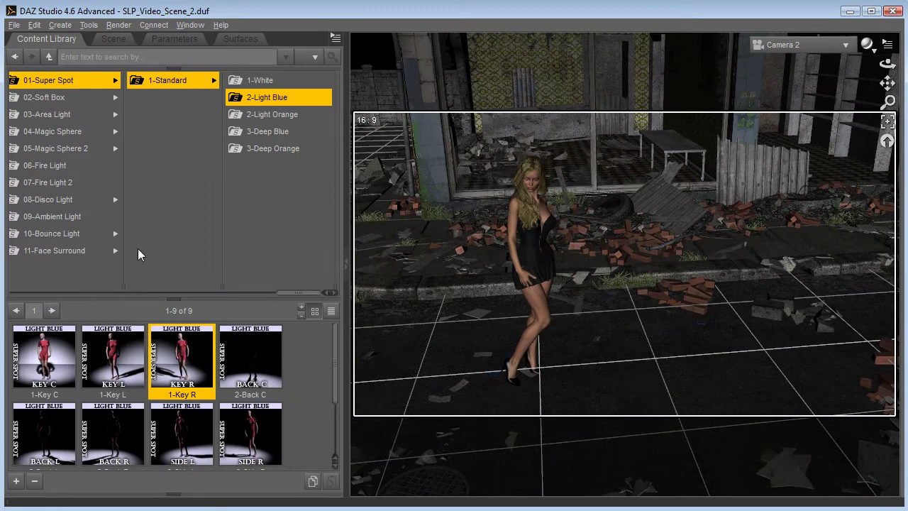
click(54, 167)
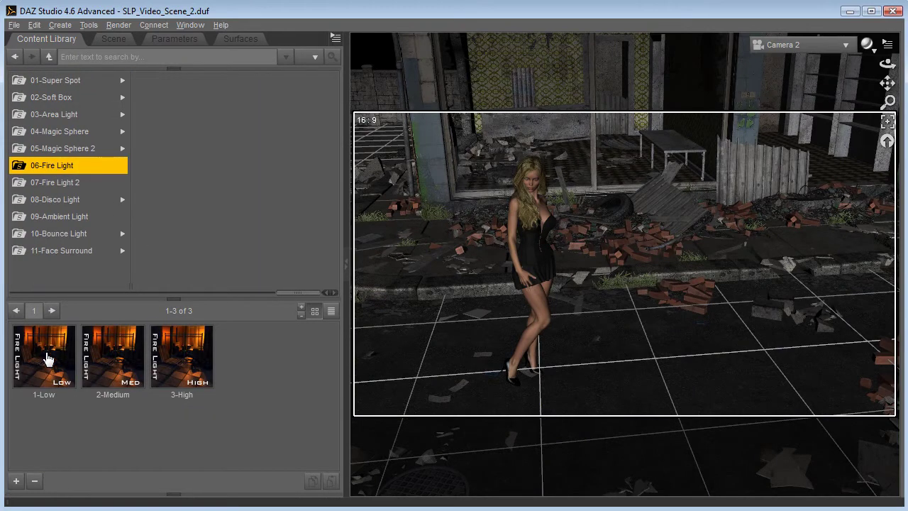
double_click(47, 358)
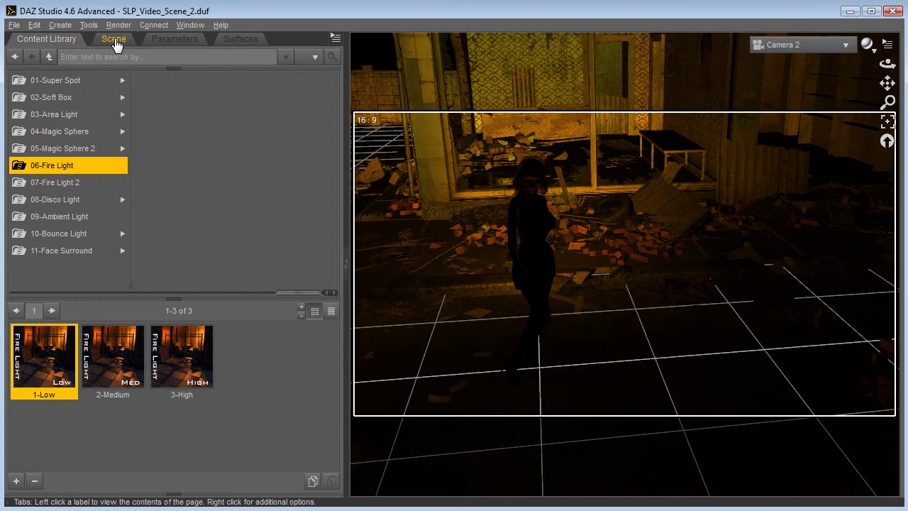
click(115, 41)
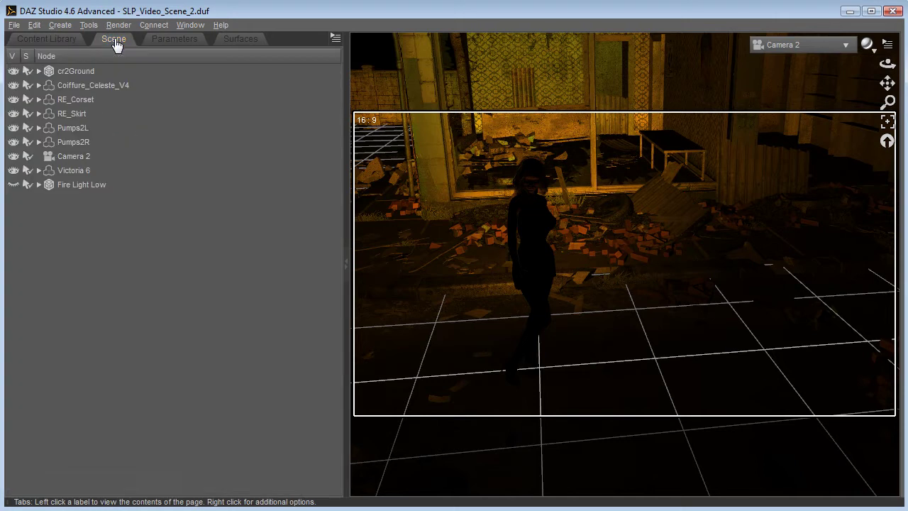
click(73, 184)
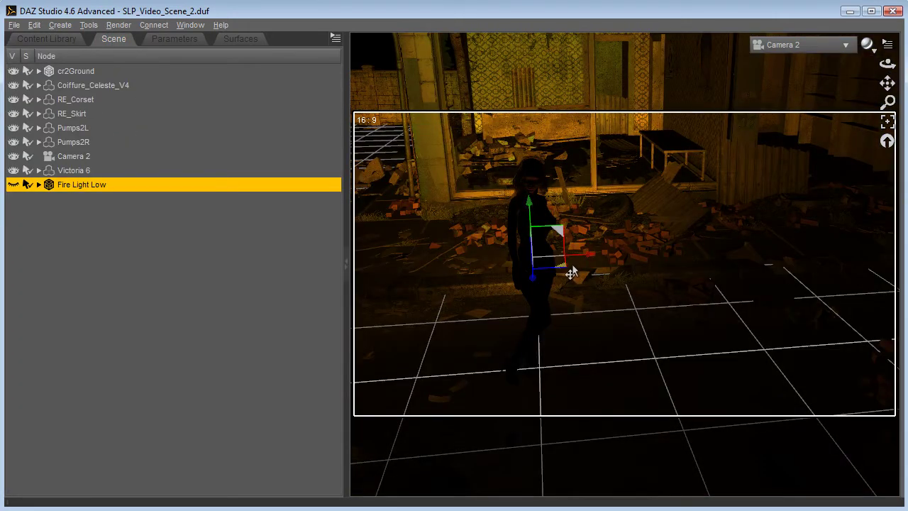
drag(570, 274, 651, 310)
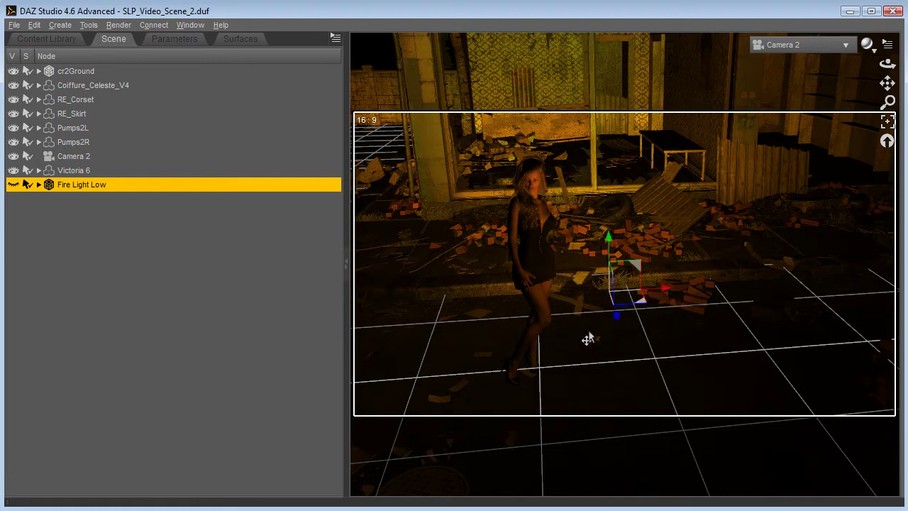
- Test-render the fire-lit scene, cancel the render, and remove Fire Light Low
click(118, 25)
click(128, 38)
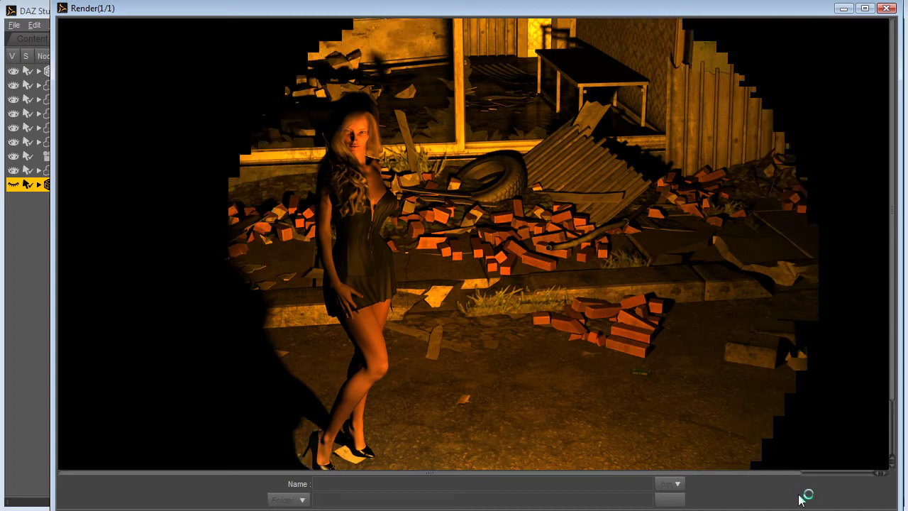
key(Escape)
click(450, 285)
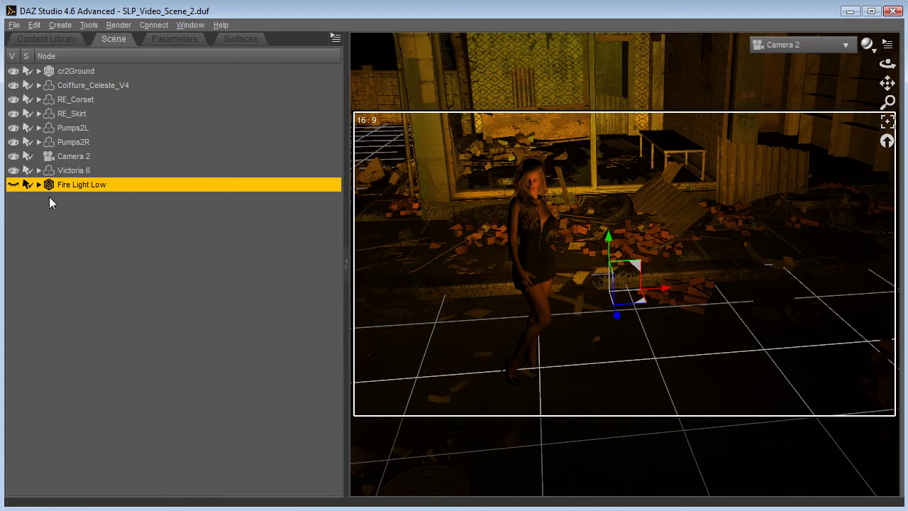
right_click(66, 185)
click(88, 192)
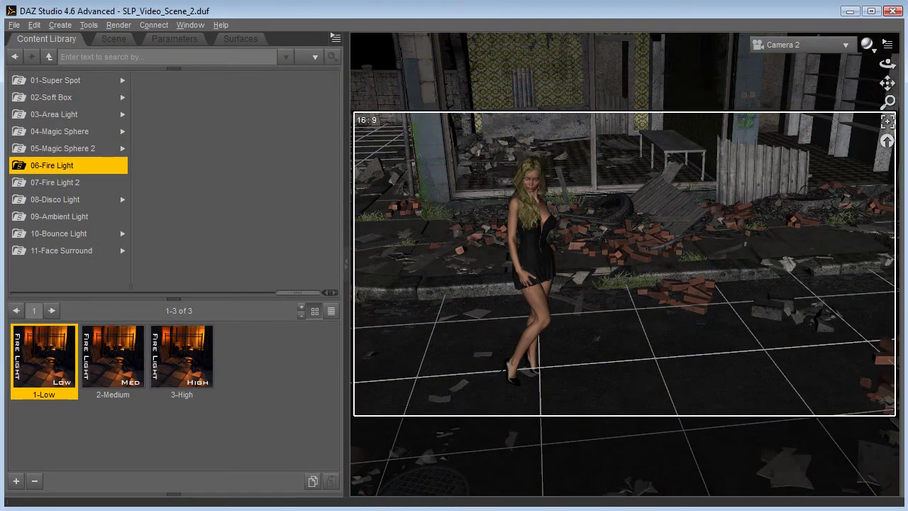
- Add the 5 - Key L preset from 03-Area Light > 3-Medium > 2-Light Blue
click(57, 114)
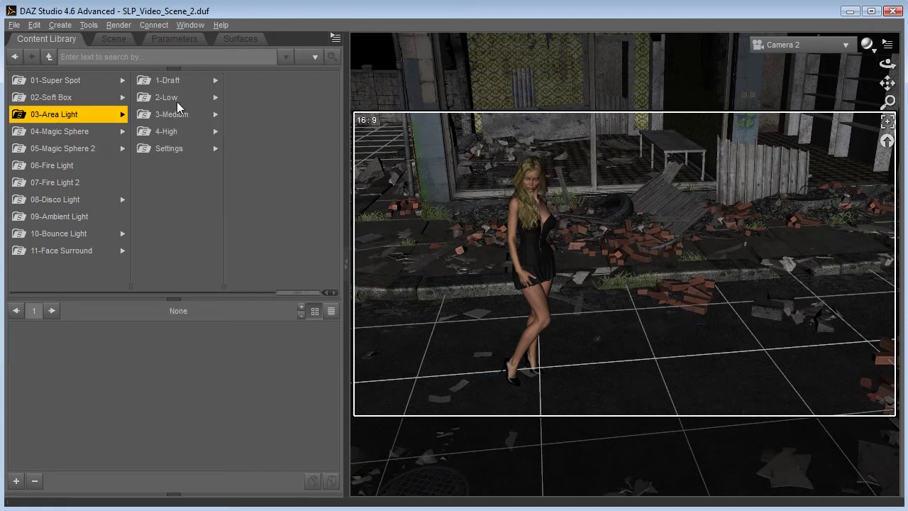
click(169, 119)
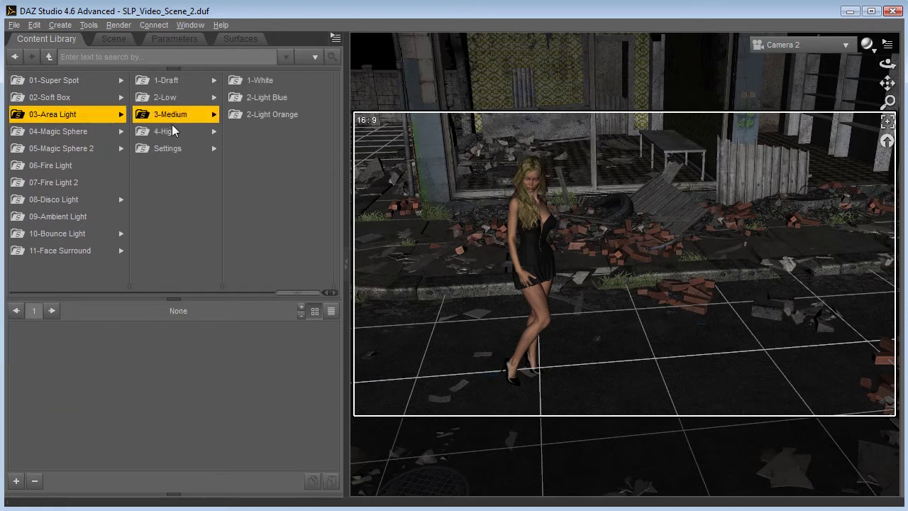
click(267, 99)
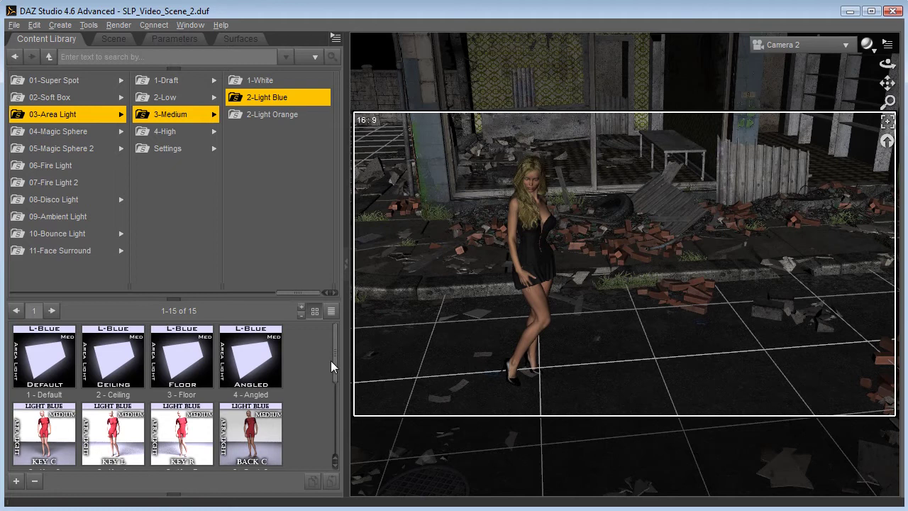
drag(340, 368, 342, 392)
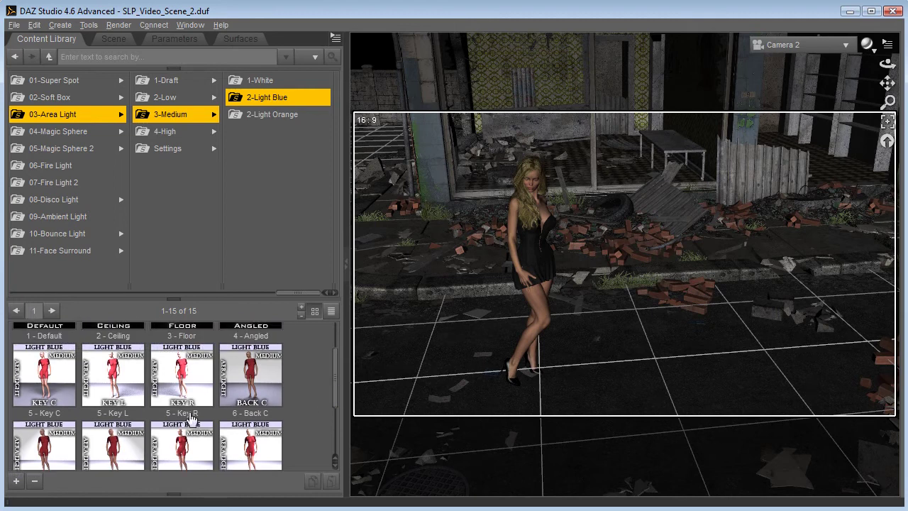
double_click(118, 385)
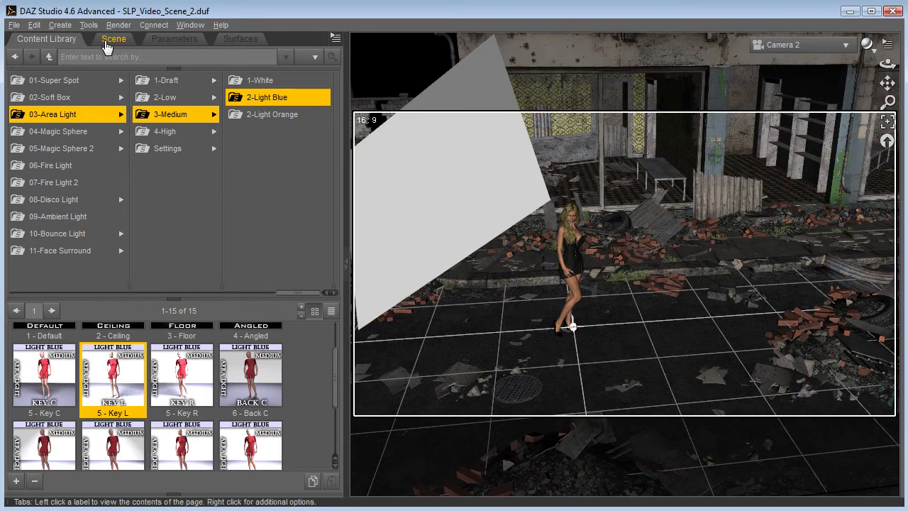
- Swing the Key L area light on Y, tilt it slightly on X, and run a cancelled test render
click(112, 39)
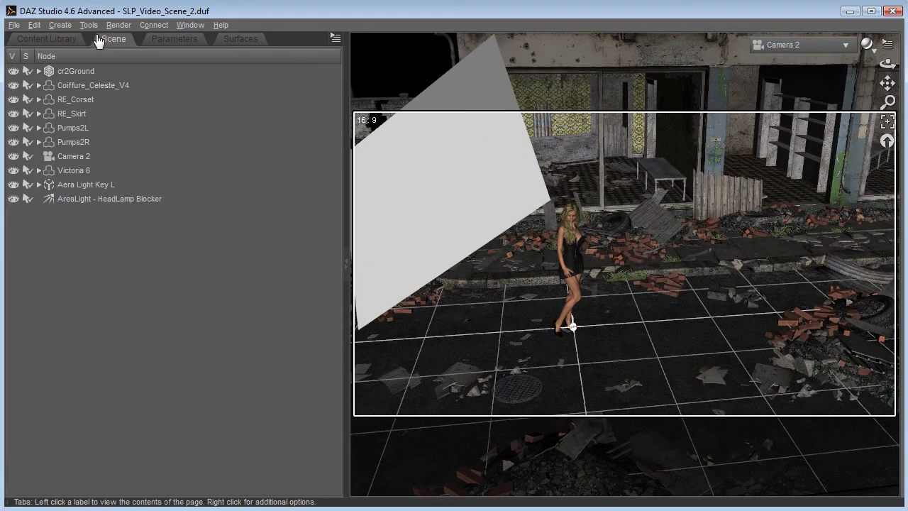
click(88, 186)
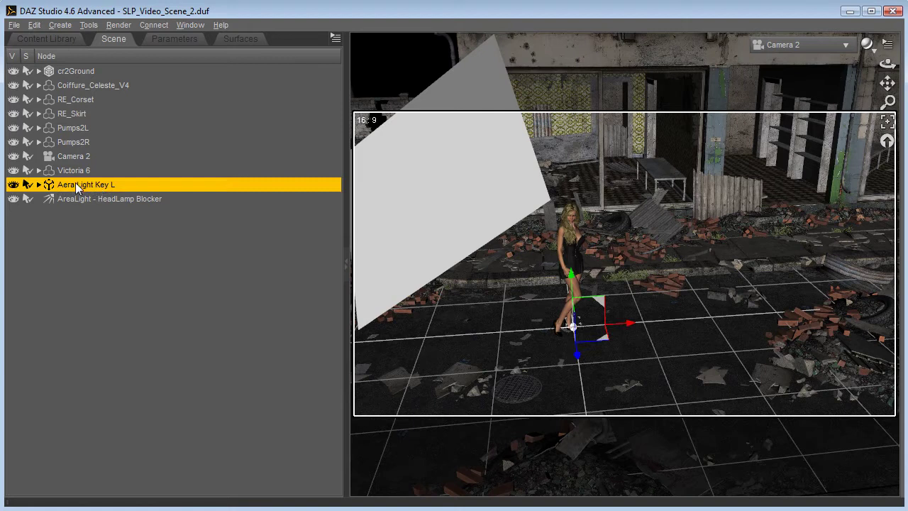
click(174, 39)
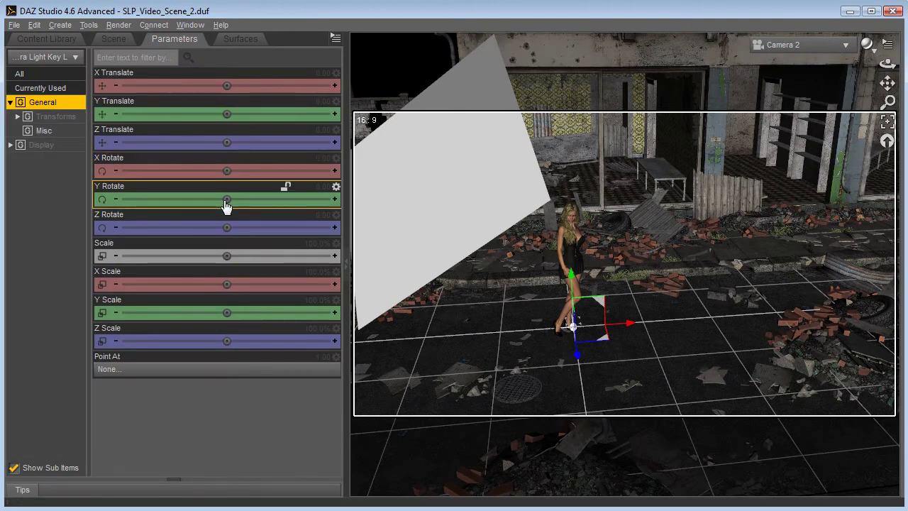
drag(227, 199, 288, 198)
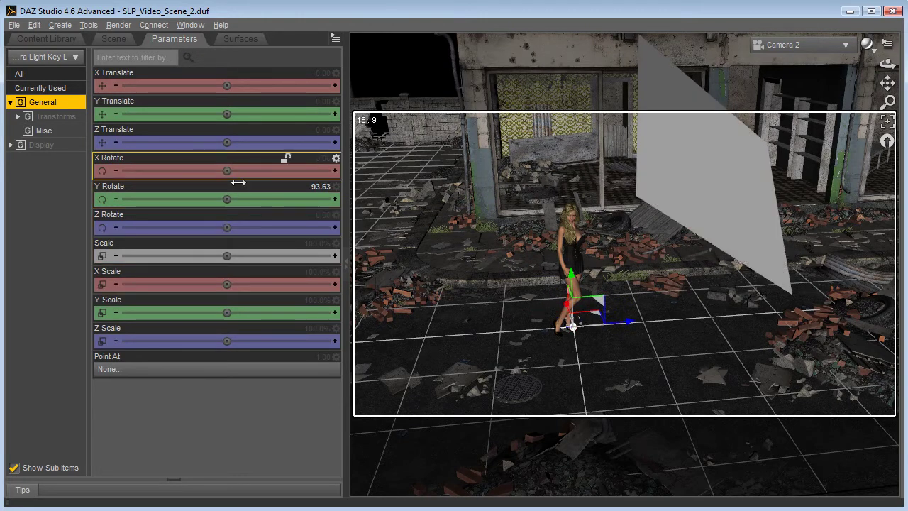
mouse_move(239, 183)
mouse_down()
mouse_move(205, 183)
mouse_move(259, 183)
mouse_move(234, 183)
mouse_up()
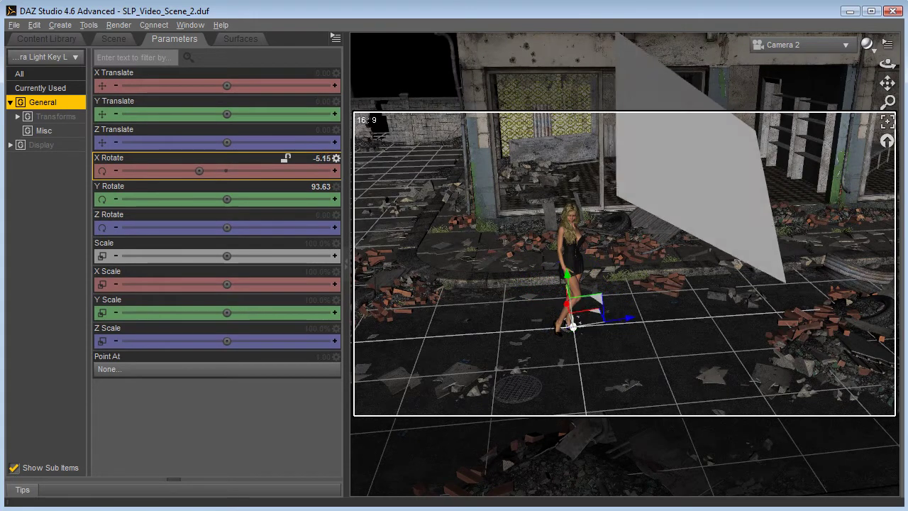
key(ctrl+r)
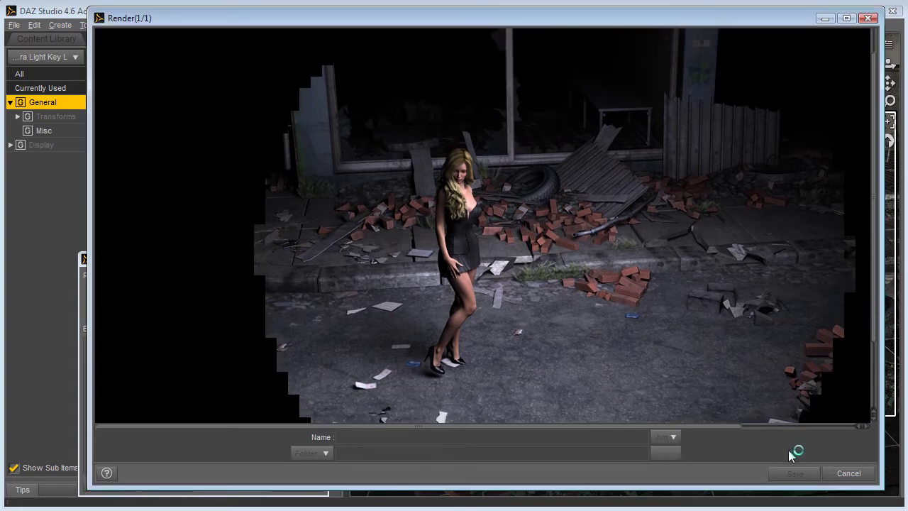
click(841, 474)
click(458, 268)
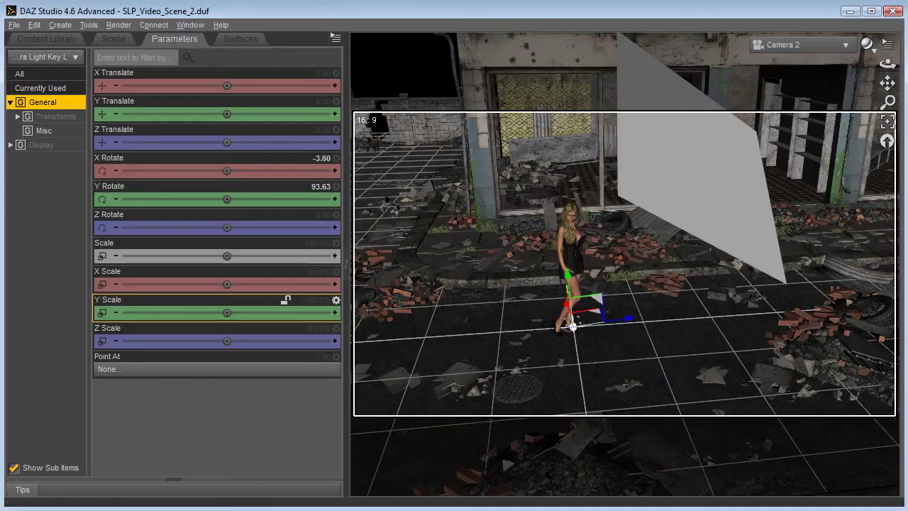
- Remove the Key L area light and its head-lamp blocker, then browse to 05-Magic Sphere 2
click(113, 39)
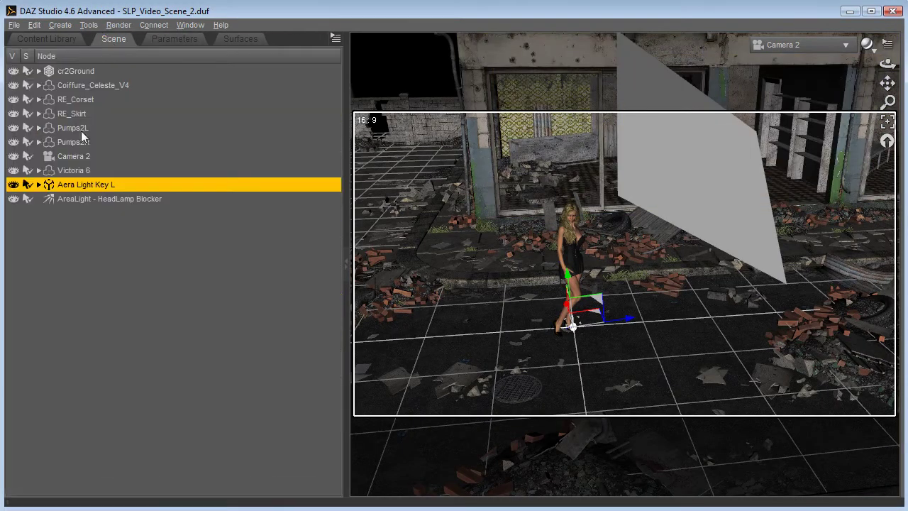
right_click(78, 188)
click(89, 194)
right_click(78, 187)
click(89, 194)
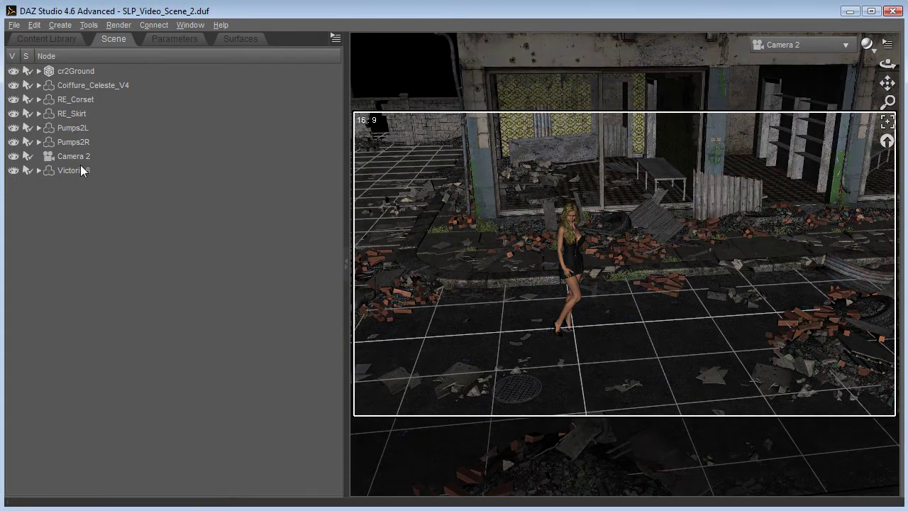
click(67, 39)
click(95, 147)
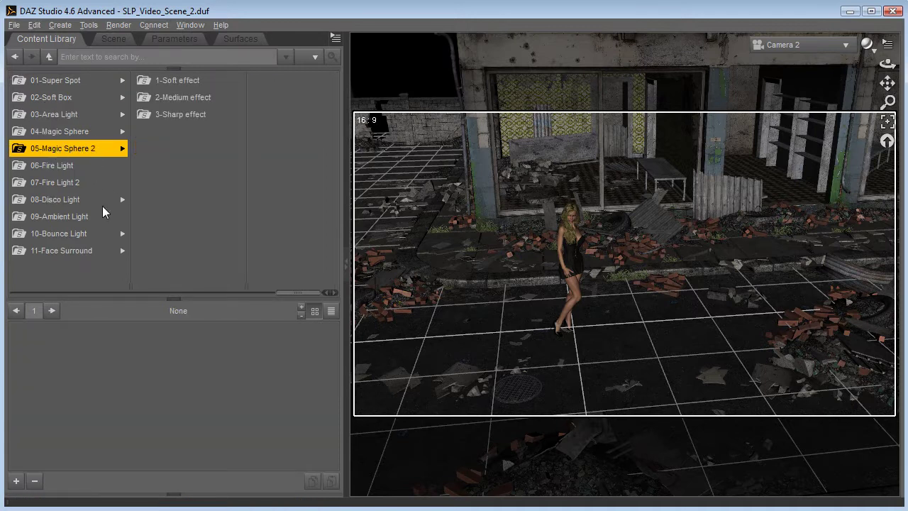
- Load the Magic Sphere 2 Medium effect diagonal-stripe (ME-Stipe2) light into the scene
click(178, 100)
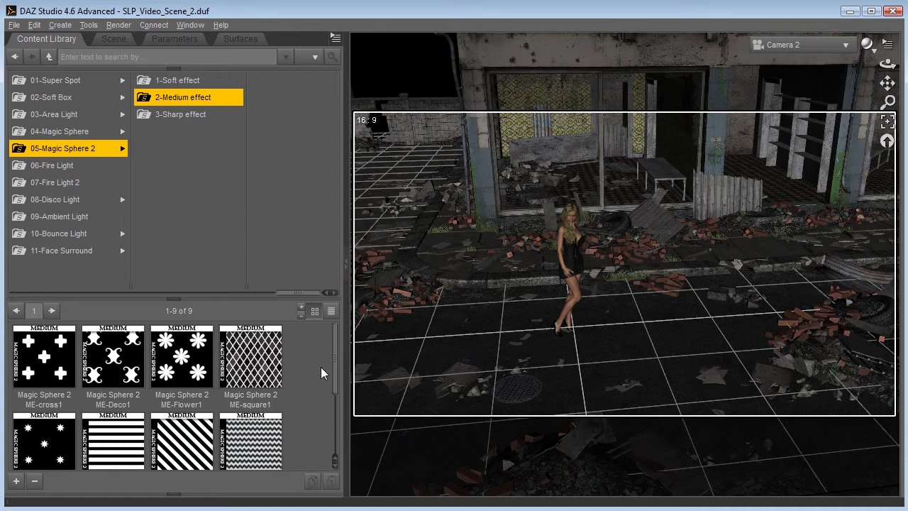
mouse_move(339, 364)
mouse_down()
mouse_move(344, 415)
mouse_move(340, 371)
mouse_up()
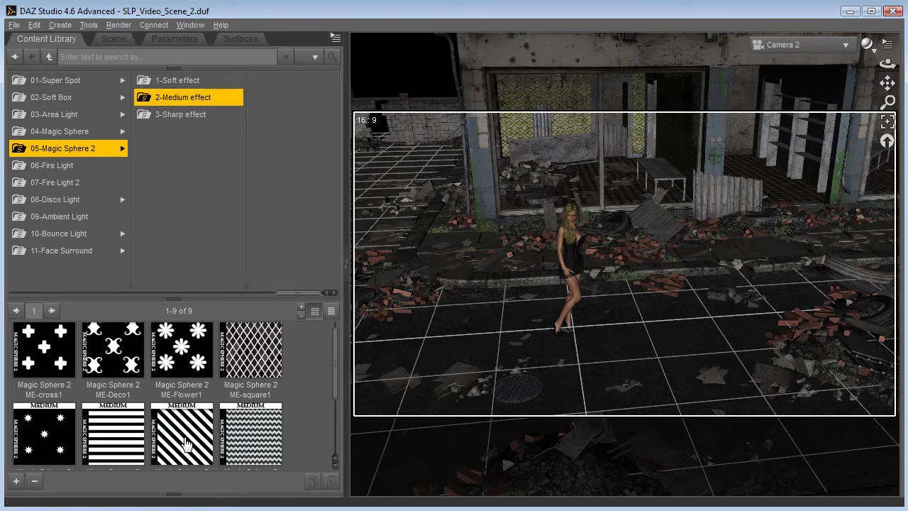
double_click(184, 443)
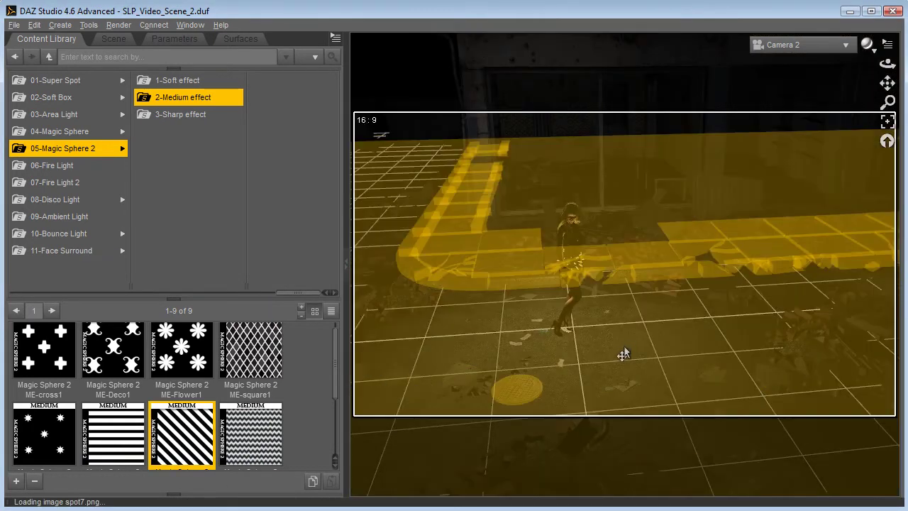
- Move the Magic Sphere 2 Medium effect light right of Victoria and upward, then start a render
click(114, 38)
click(76, 184)
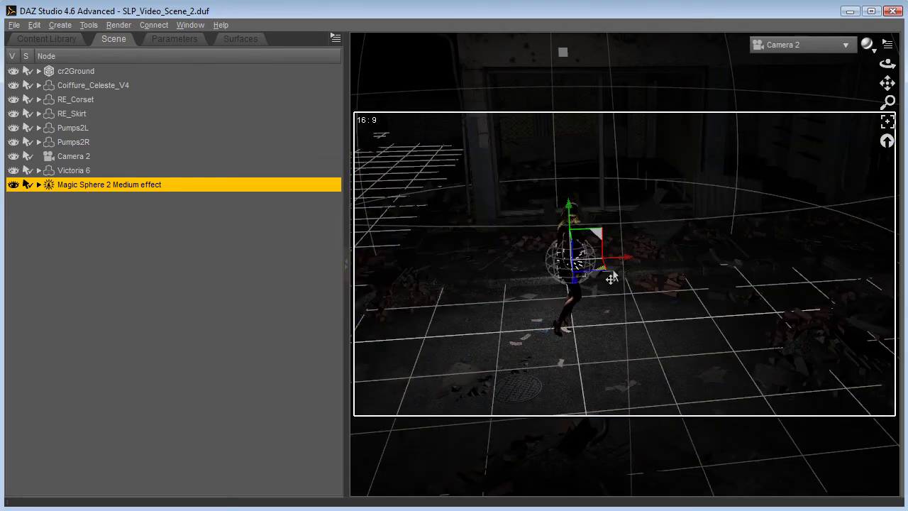
drag(611, 277, 689, 293)
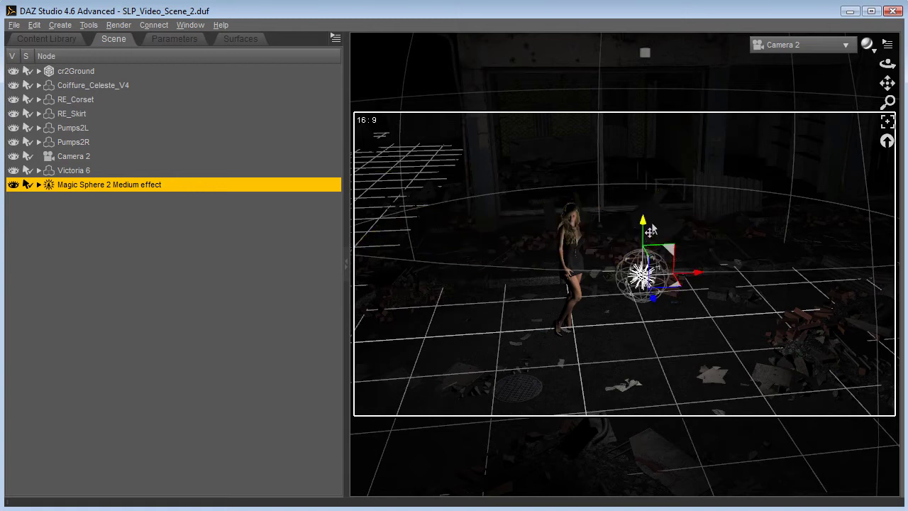
drag(650, 229, 649, 210)
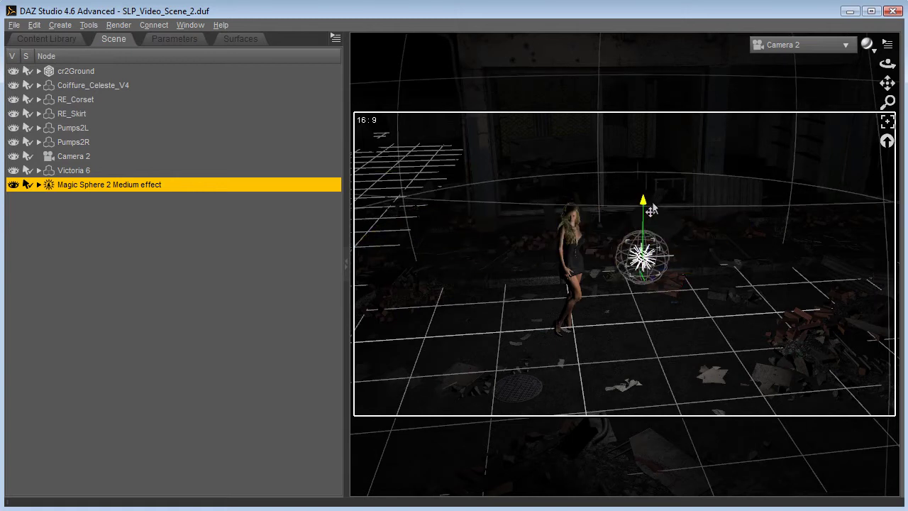
click(117, 26)
click(137, 42)
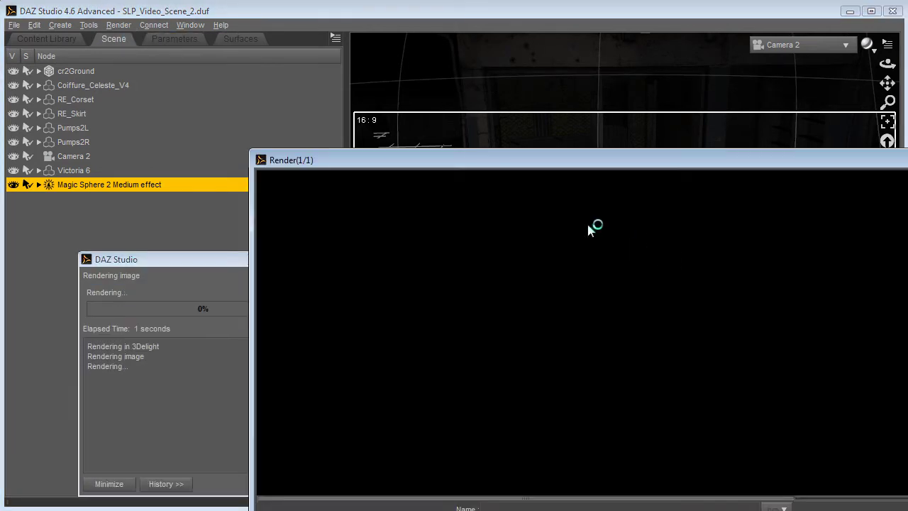
- Reposition and enlarge the render window, let the 44.57-second render finish, then close it
drag(500, 163, 313, 33)
drag(794, 424, 883, 508)
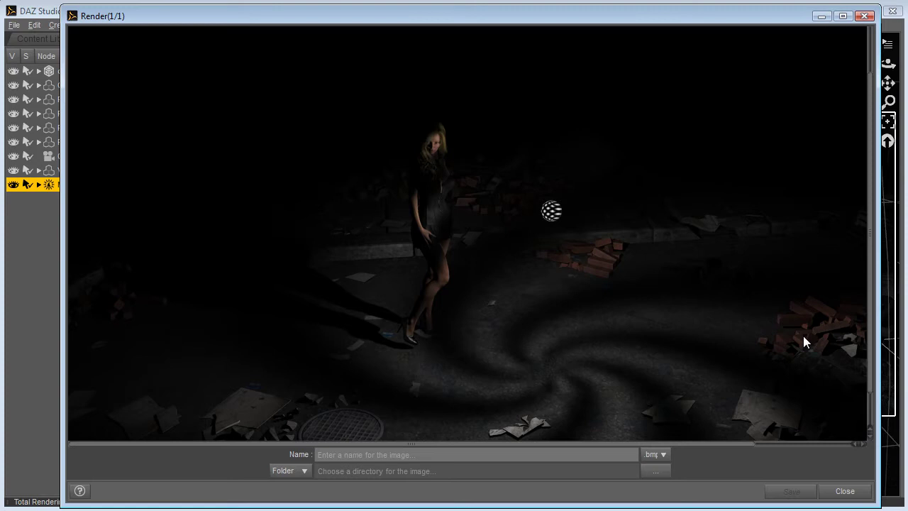
click(843, 490)
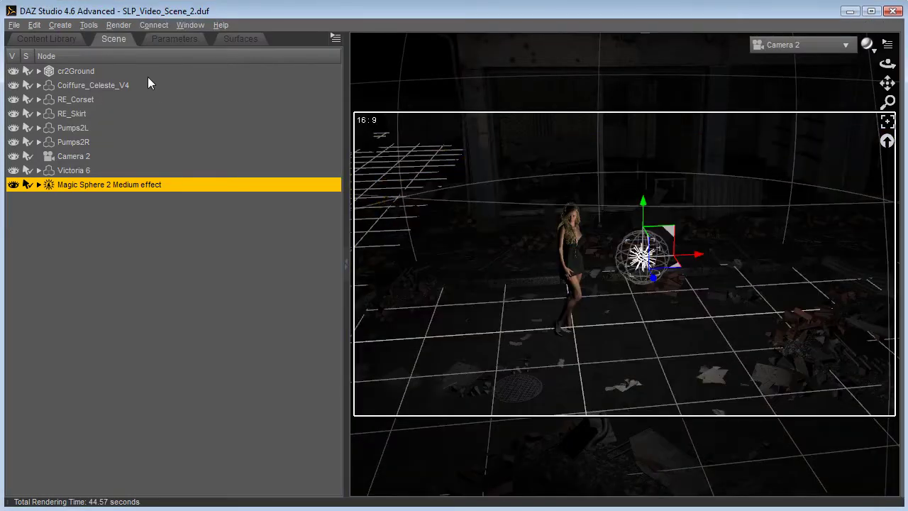
- Remove the Magic Sphere light and return to the Light PRO presets folder
right_click(84, 184)
click(106, 193)
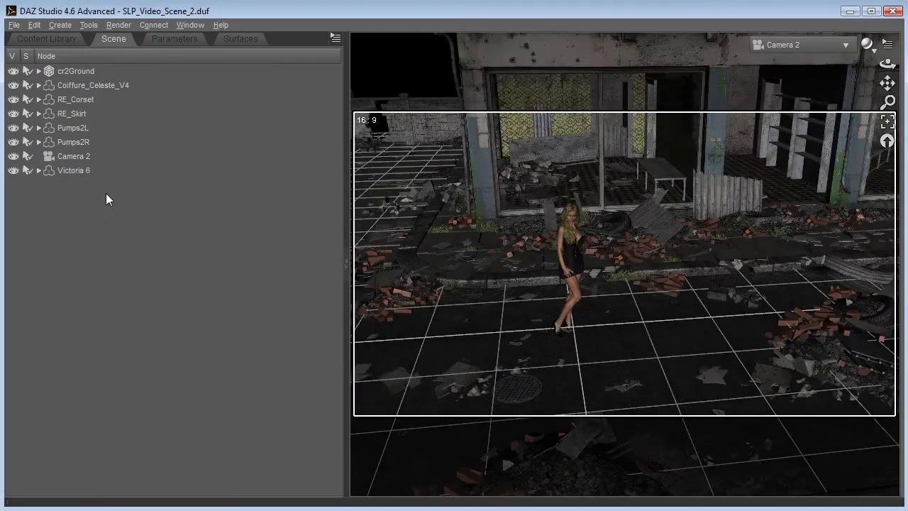
click(47, 38)
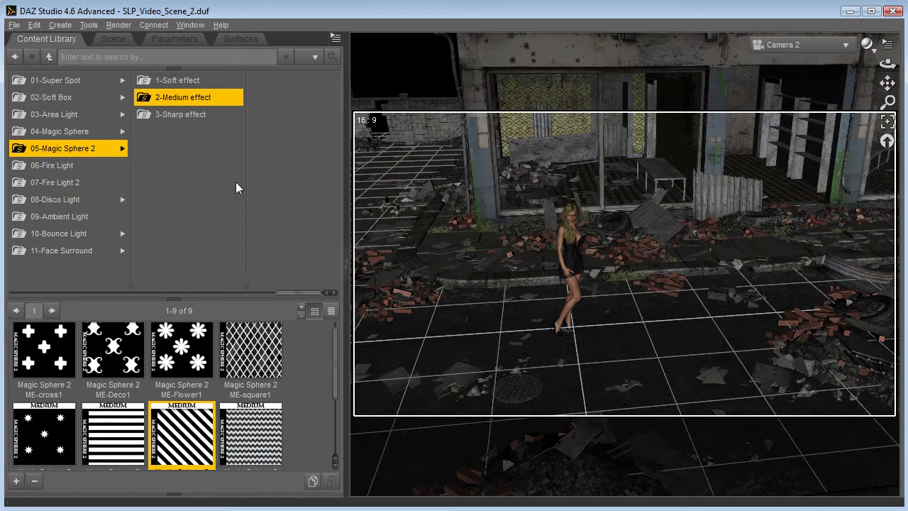
drag(287, 296, 213, 297)
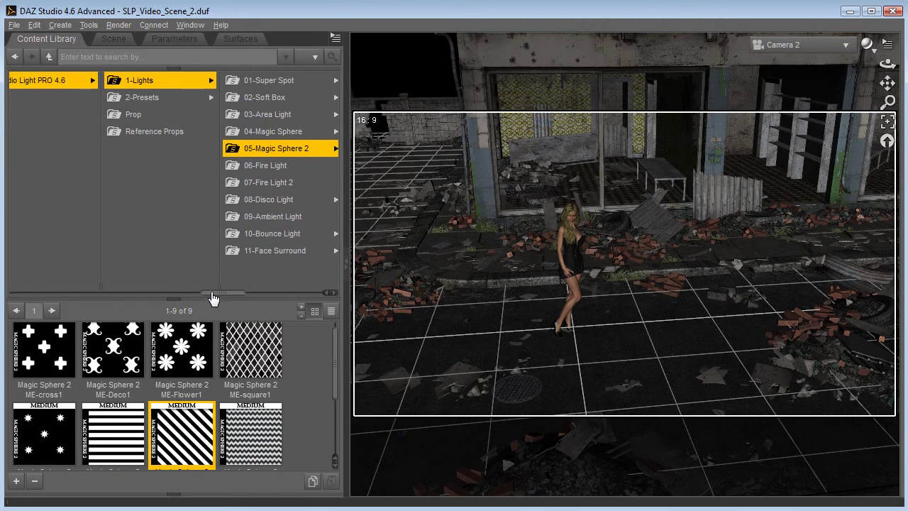
click(145, 98)
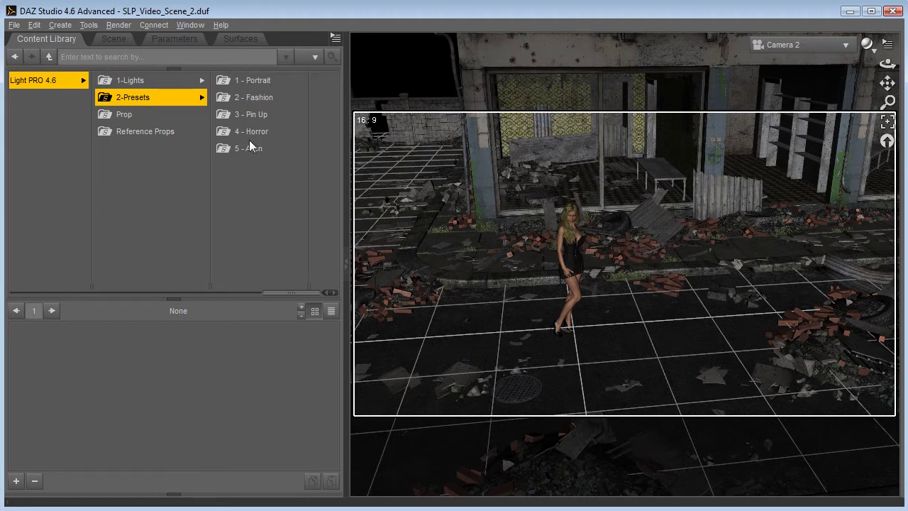
- Browse the Portrait, Fashion, Pin Up, Horror and Alien presets, then select Fashion 1 - Low A
click(245, 80)
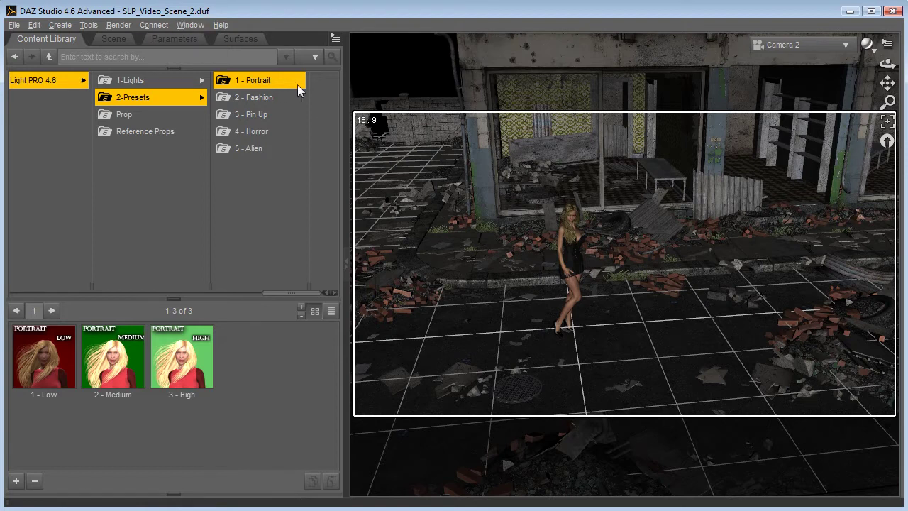
click(250, 100)
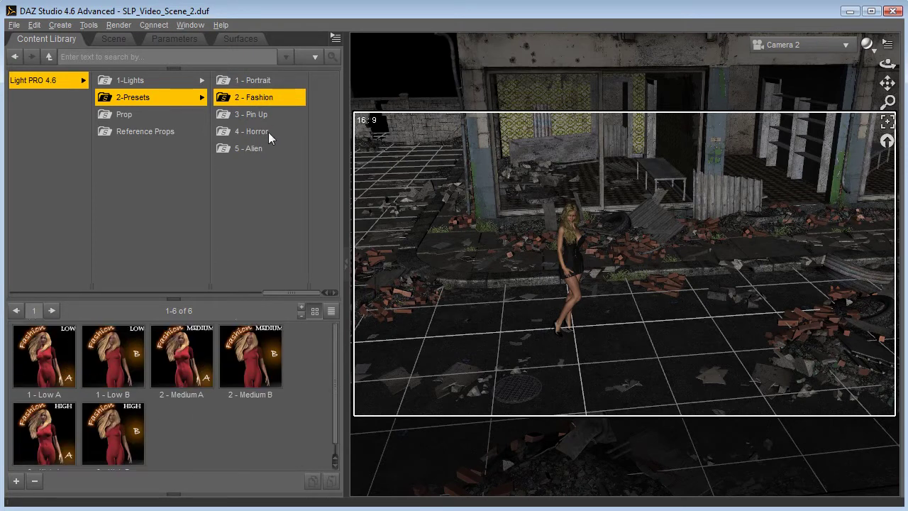
click(253, 116)
scroll(300, 386, down, 3)
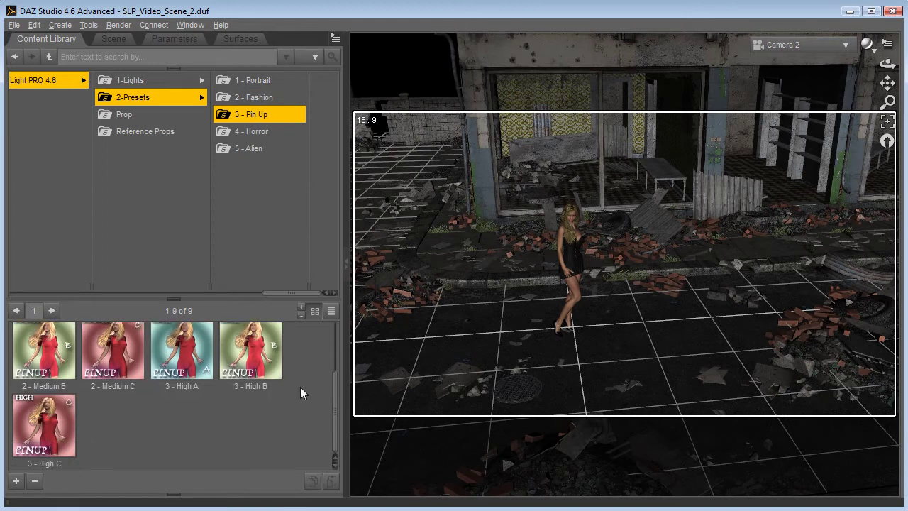
scroll(307, 391, up, 3)
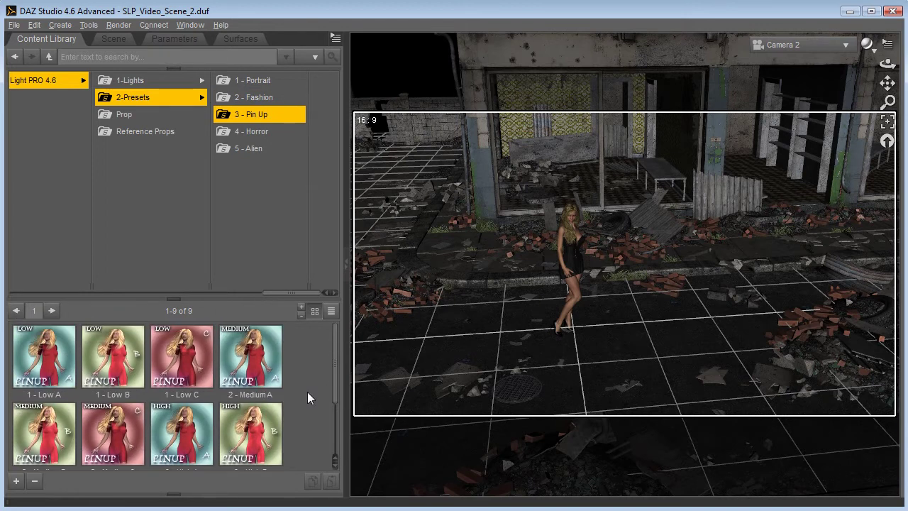
scroll(307, 391, down, 3)
scroll(307, 391, up, 3)
click(252, 132)
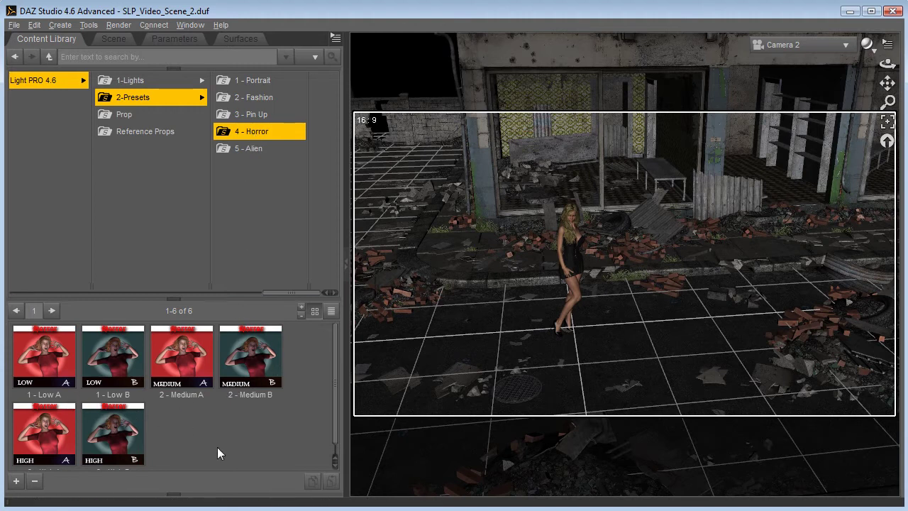
click(248, 149)
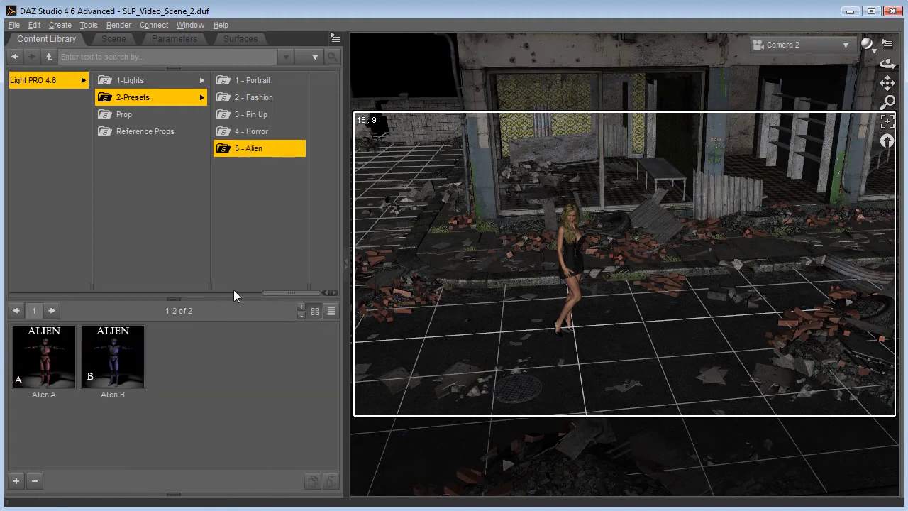
click(260, 99)
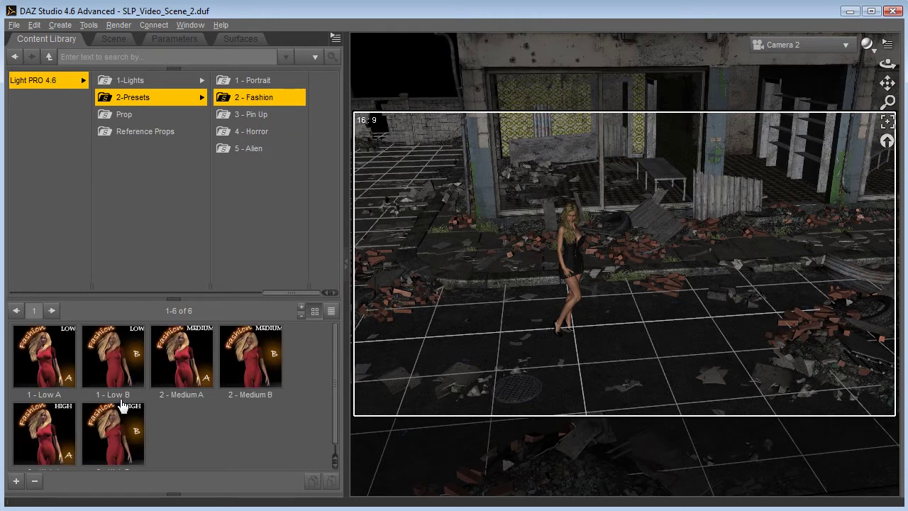
click(49, 363)
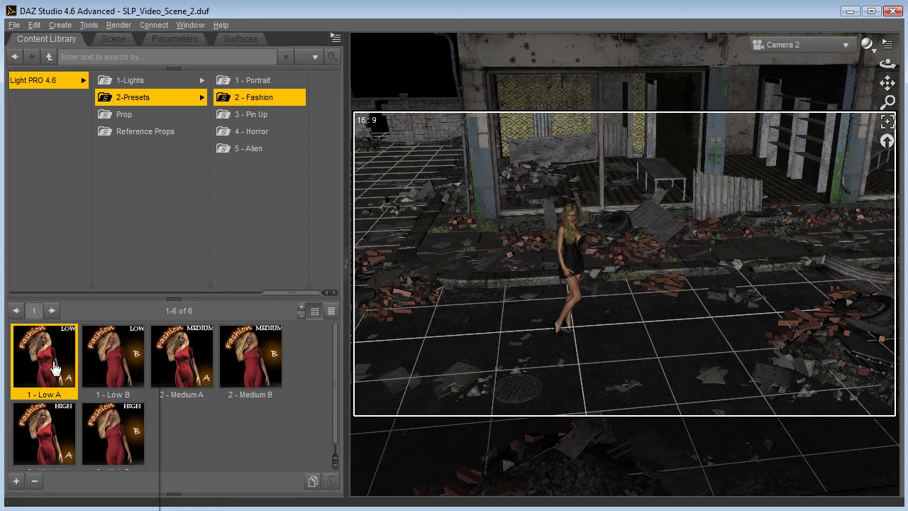
- Add the Fashion 1 - Low A preset and select the Fashion A Low group in Scene
right_click(49, 361)
key(Escape)
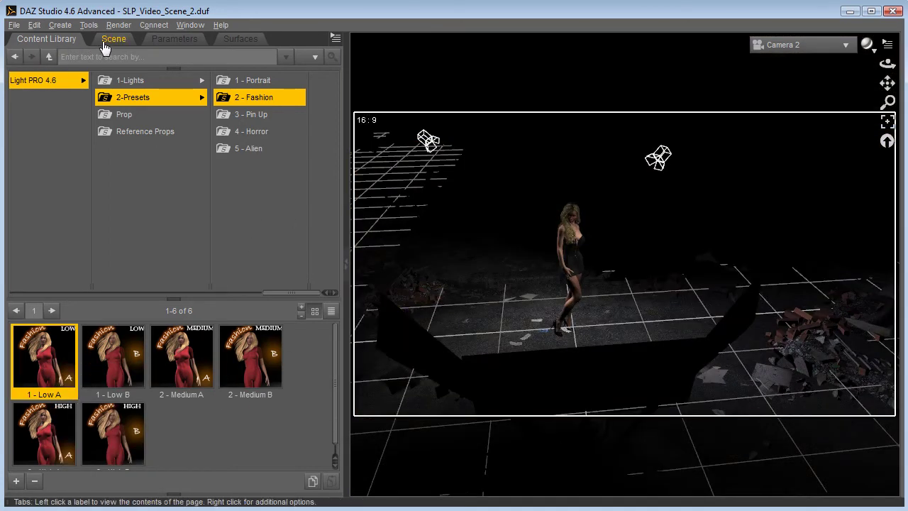
click(107, 40)
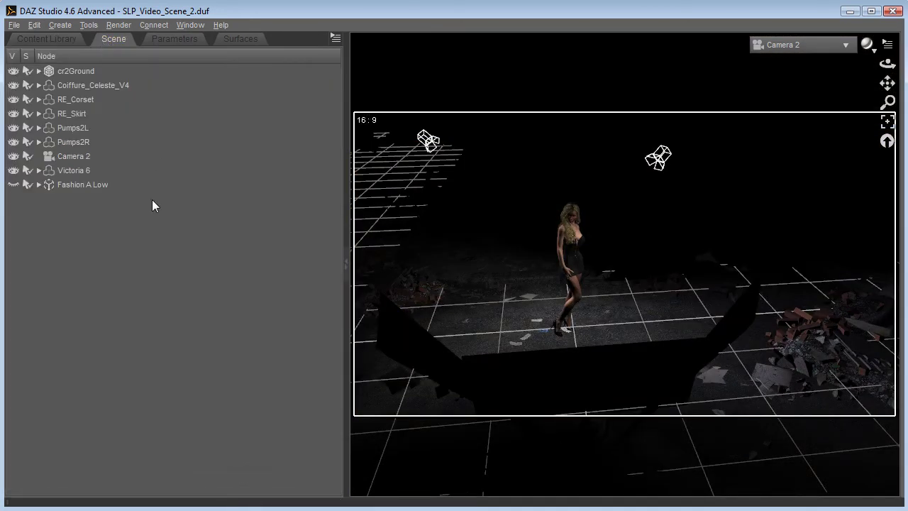
click(86, 184)
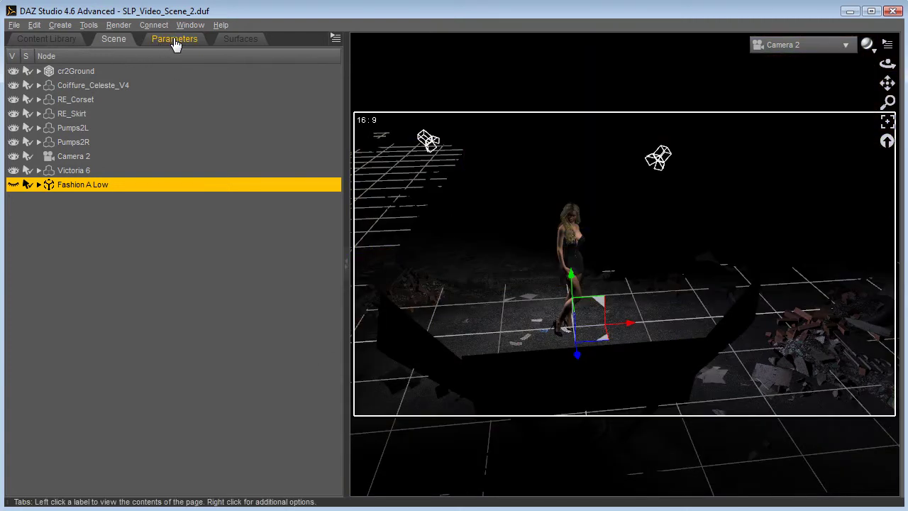
- Rotate the Fashion A Low rig to Y -353.70 and render the scene
click(174, 42)
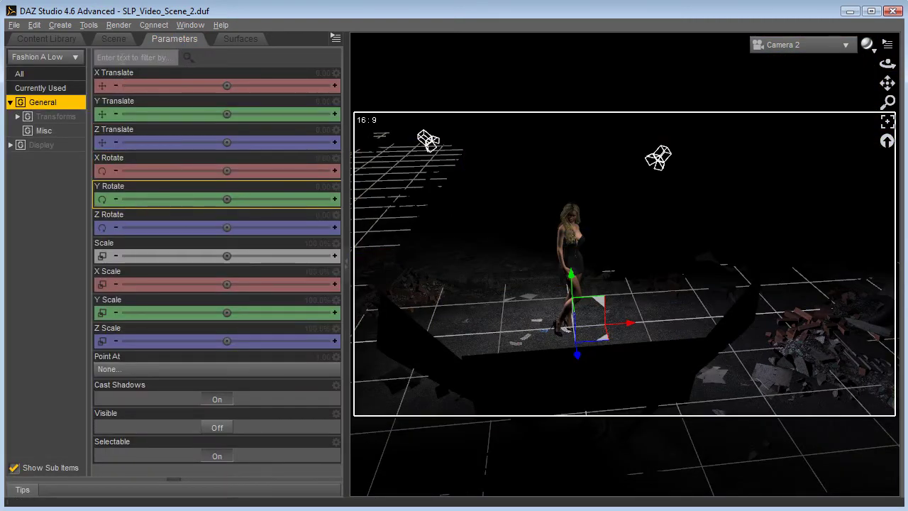
click(112, 40)
click(170, 40)
drag(240, 209, 576, 221)
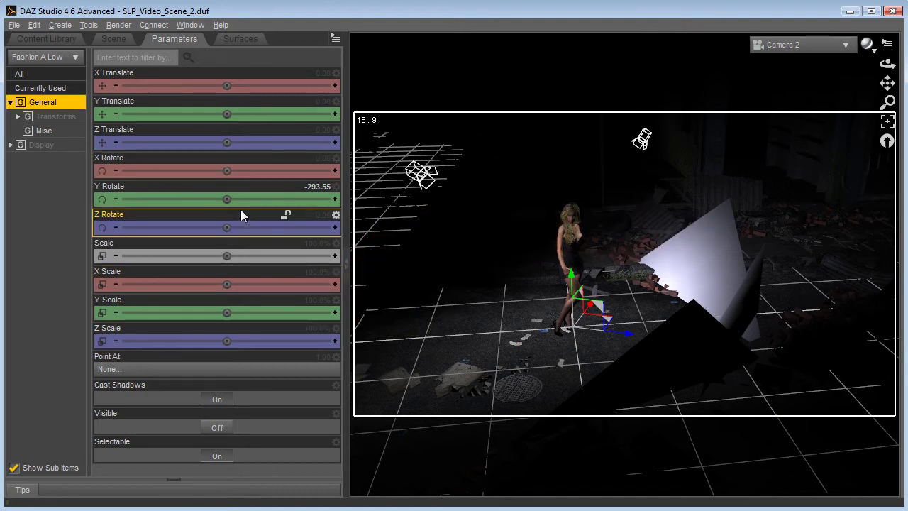
drag(237, 199, 176, 199)
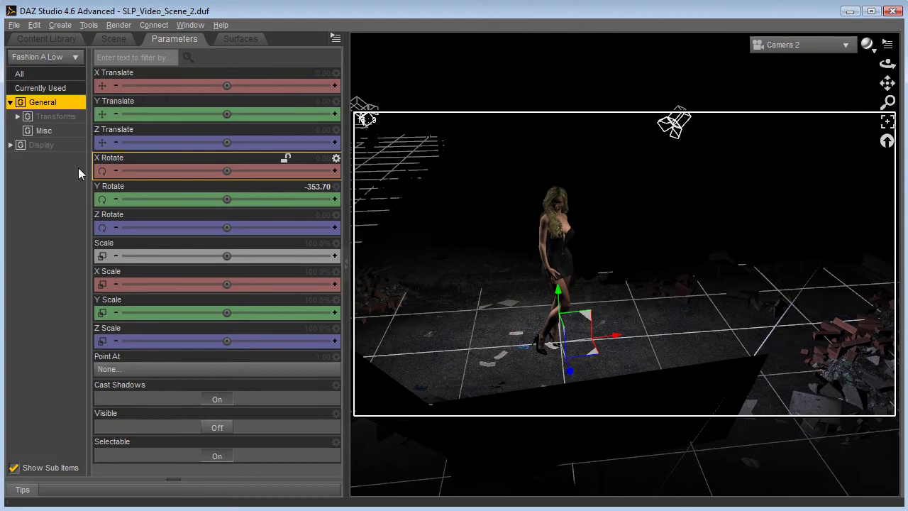
click(119, 25)
click(132, 45)
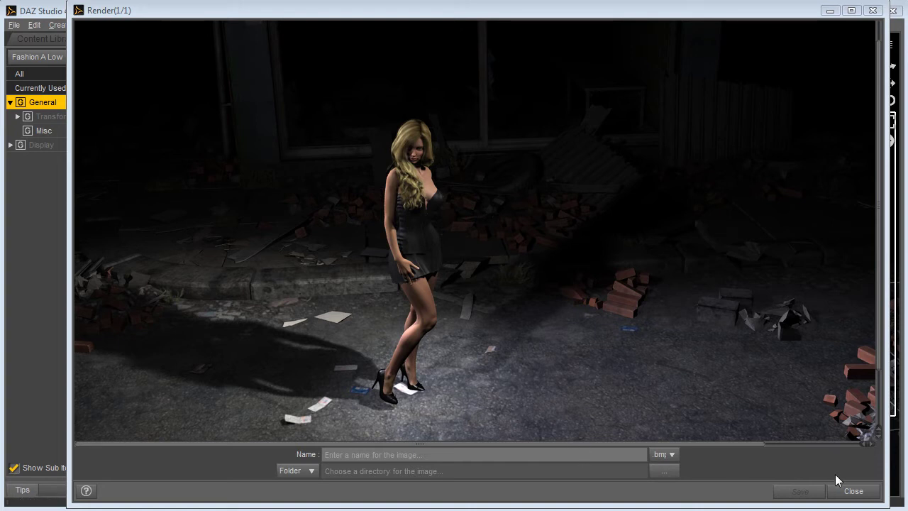
click(851, 491)
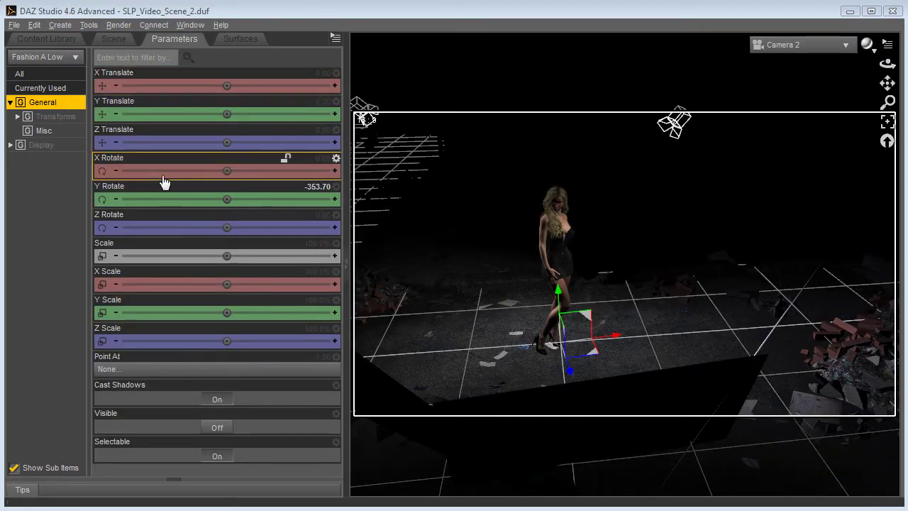
- Select the Key R Super Spot in the Fashion A Low group and nudge its Y rotation
click(113, 39)
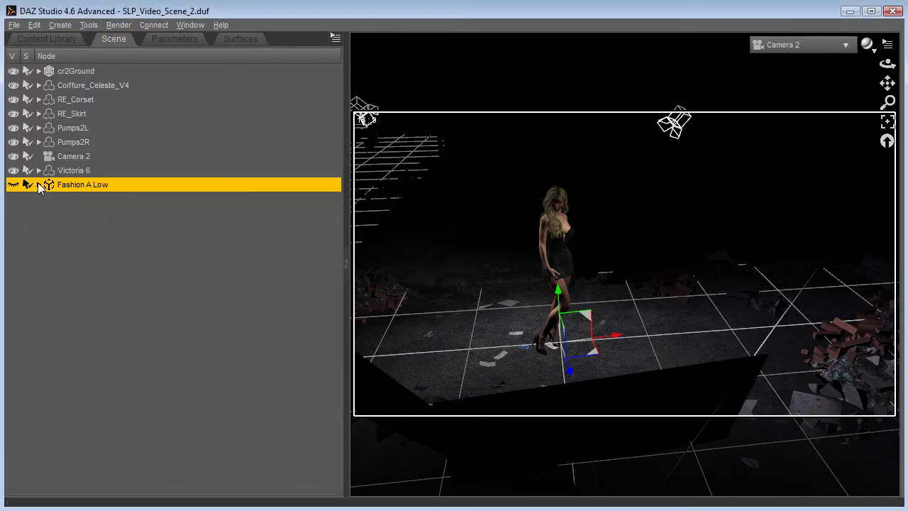
click(39, 185)
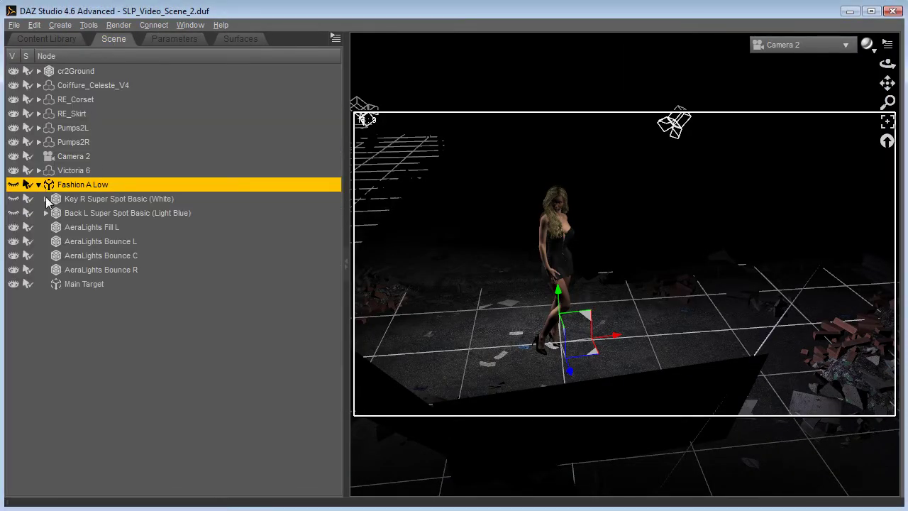
click(90, 202)
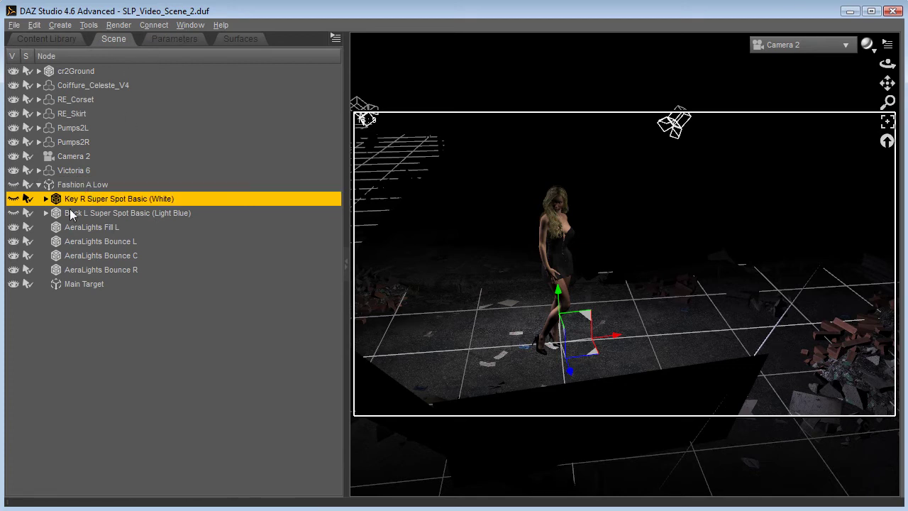
click(174, 38)
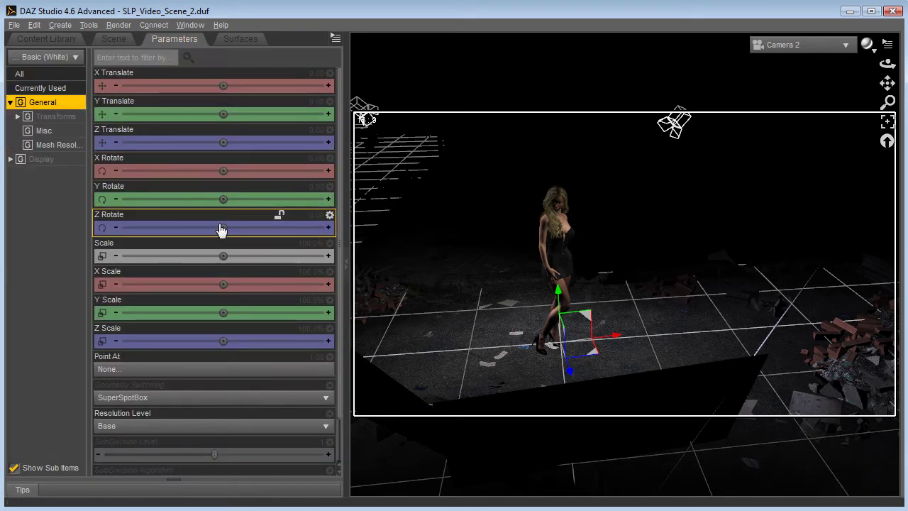
mouse_move(223, 204)
mouse_down()
mouse_move(261, 204)
mouse_move(181, 199)
mouse_move(217, 199)
mouse_up()
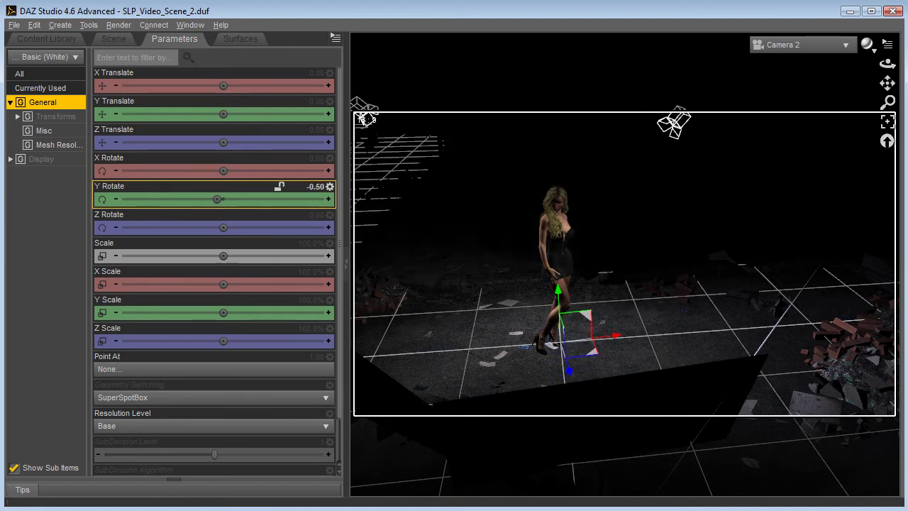
- Move the Key R SpotLight higher to Victoria's right so it beams down on her
click(114, 39)
click(46, 199)
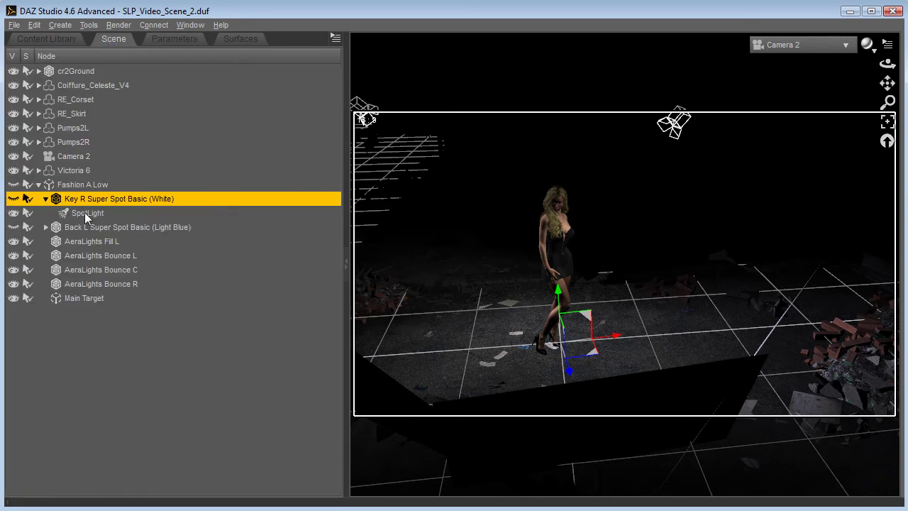
click(85, 214)
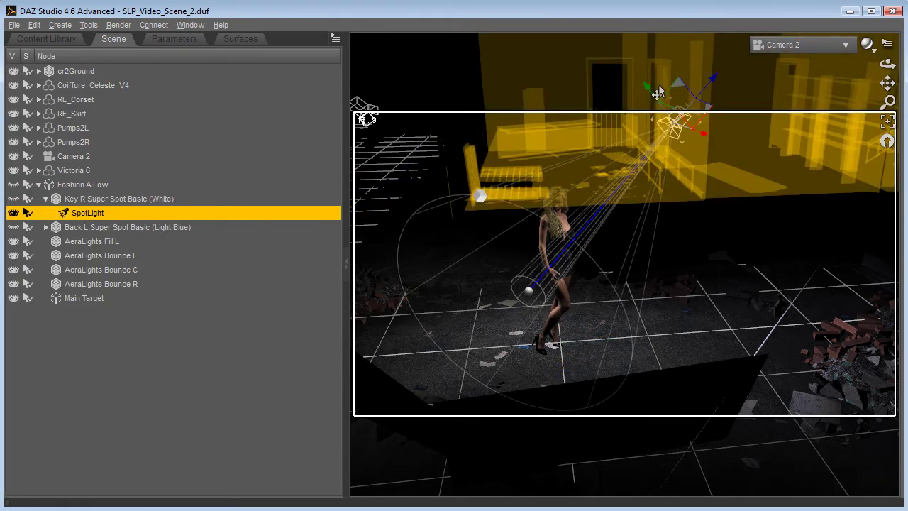
drag(652, 95, 670, 109)
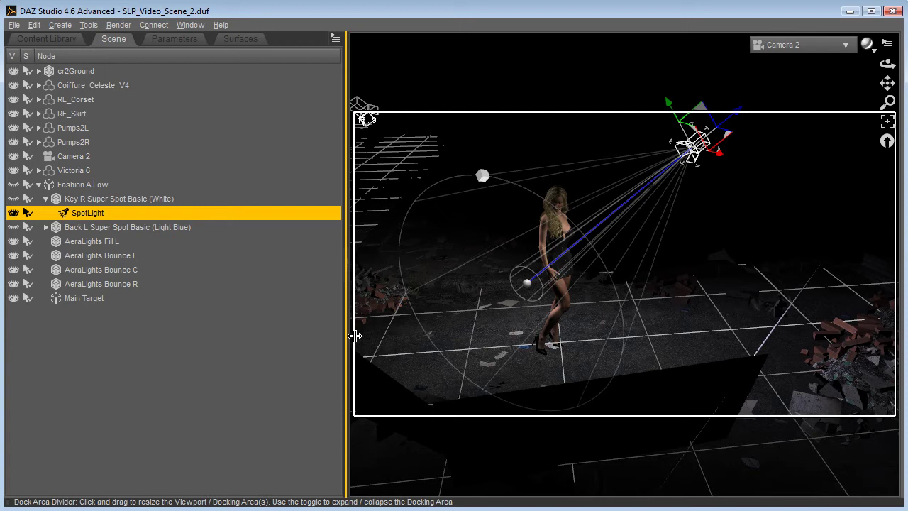
- Remove the Fashion A Low rig and add the Pin Up 1 - Low B preset
click(64, 186)
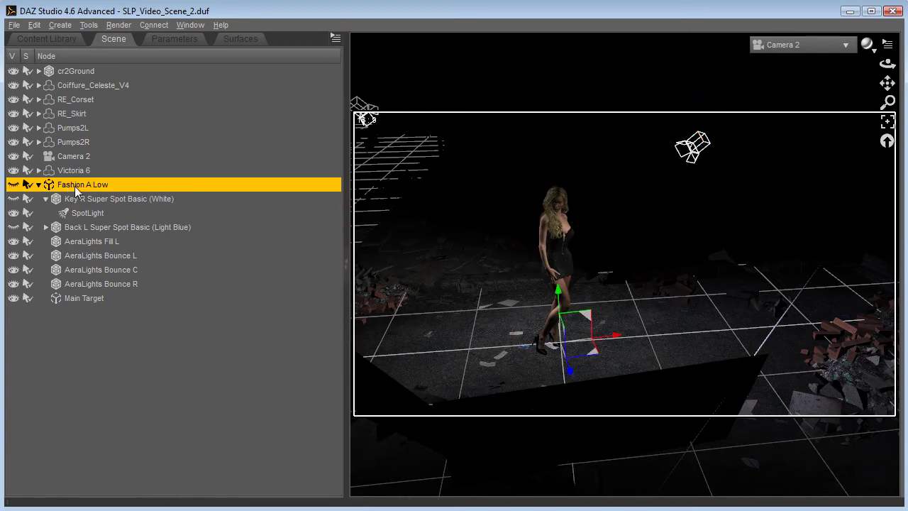
right_click(82, 187)
click(87, 195)
click(69, 39)
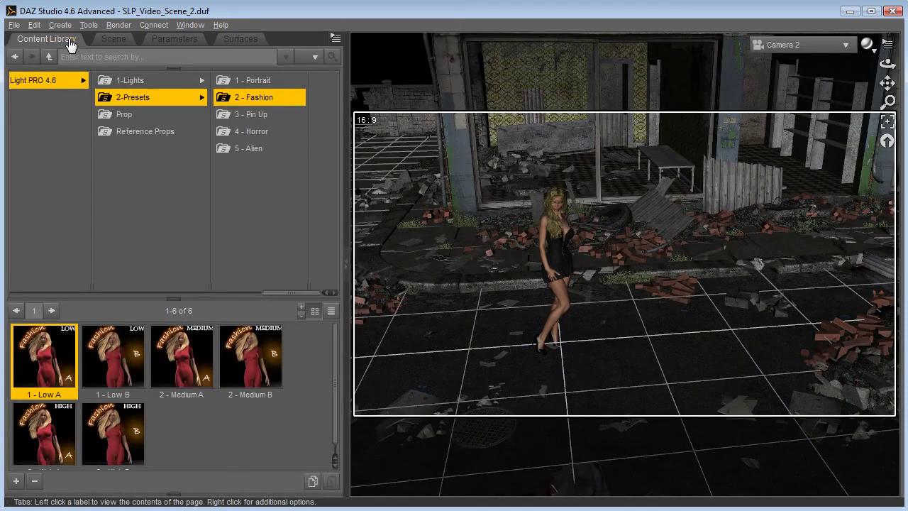
click(251, 116)
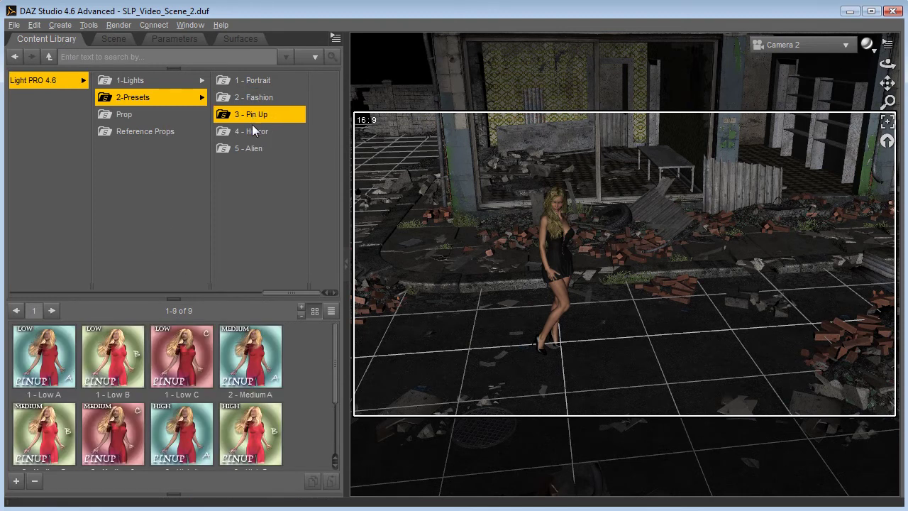
right_click(112, 357)
click(109, 354)
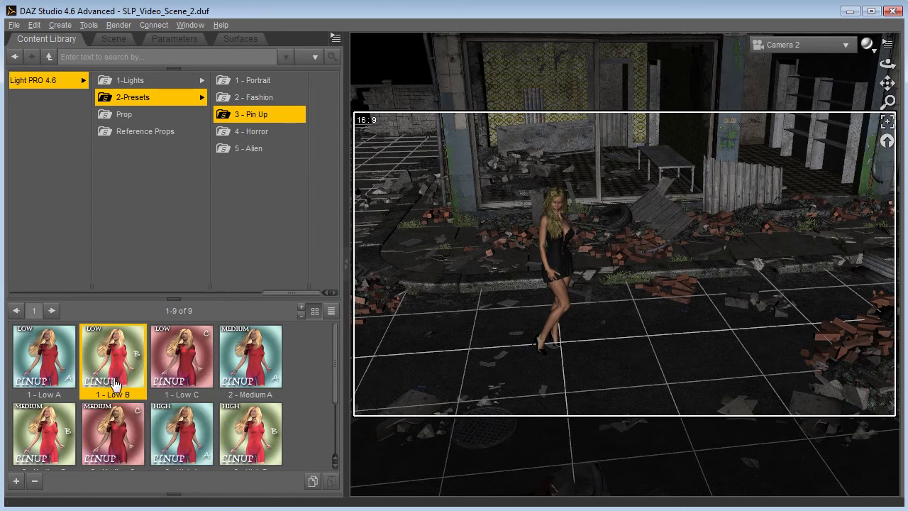
- Rotate the Pin Up B Low rig to Y -17.76 and render the scene
click(114, 38)
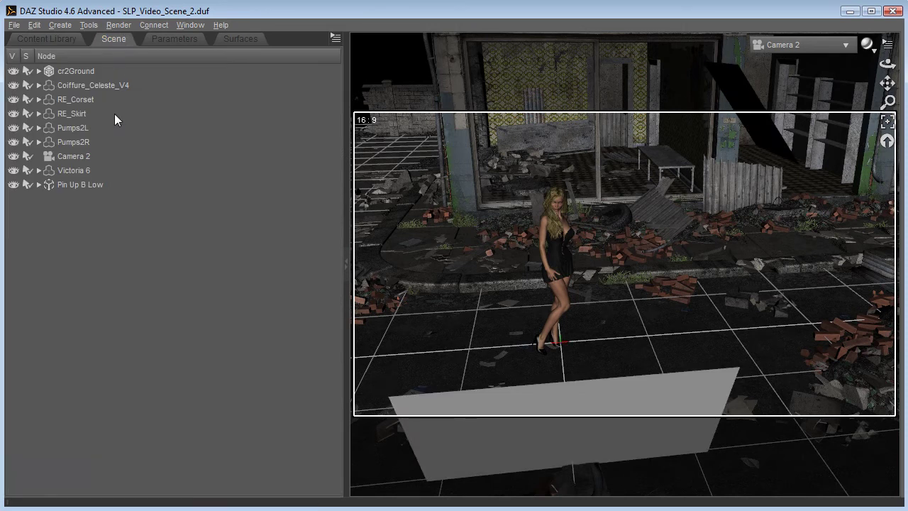
click(77, 186)
click(178, 40)
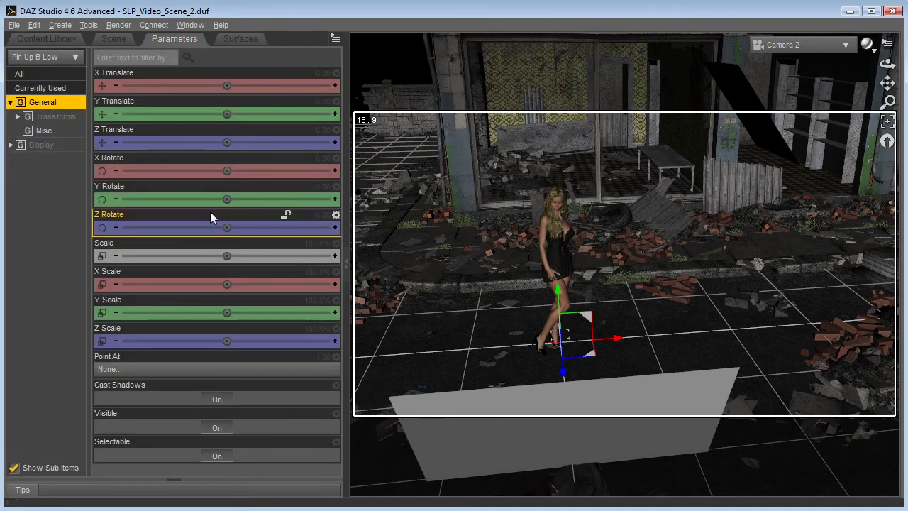
drag(236, 206, 151, 199)
click(118, 24)
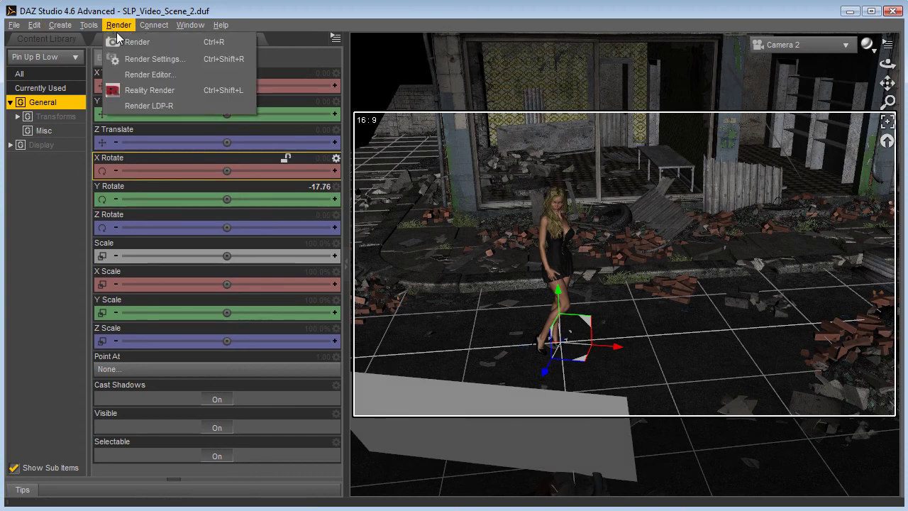
click(128, 40)
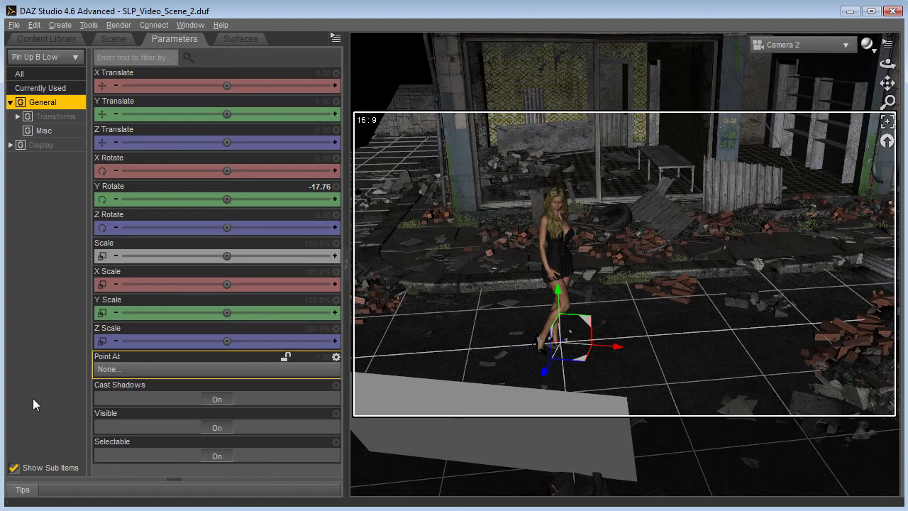
- Delete the Pin Up B Low light group and check Victoria 6's transform settings
click(115, 38)
key(Delete)
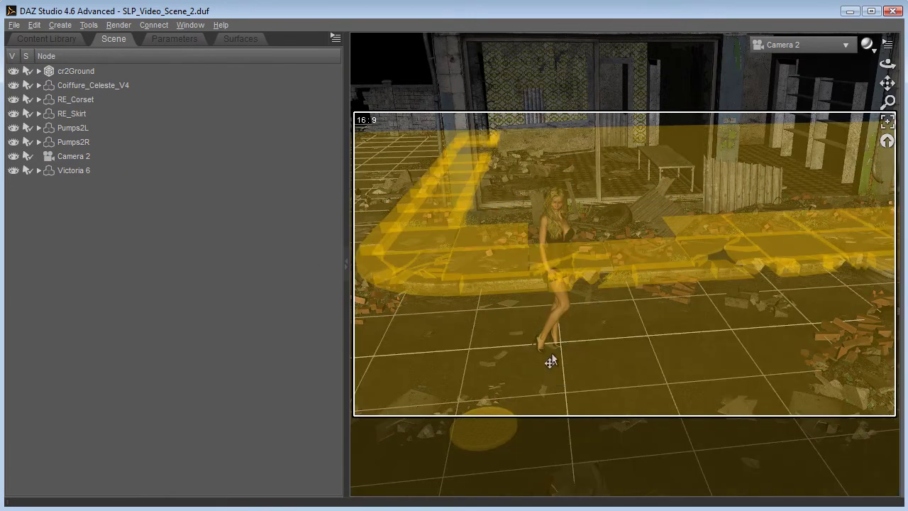
click(82, 169)
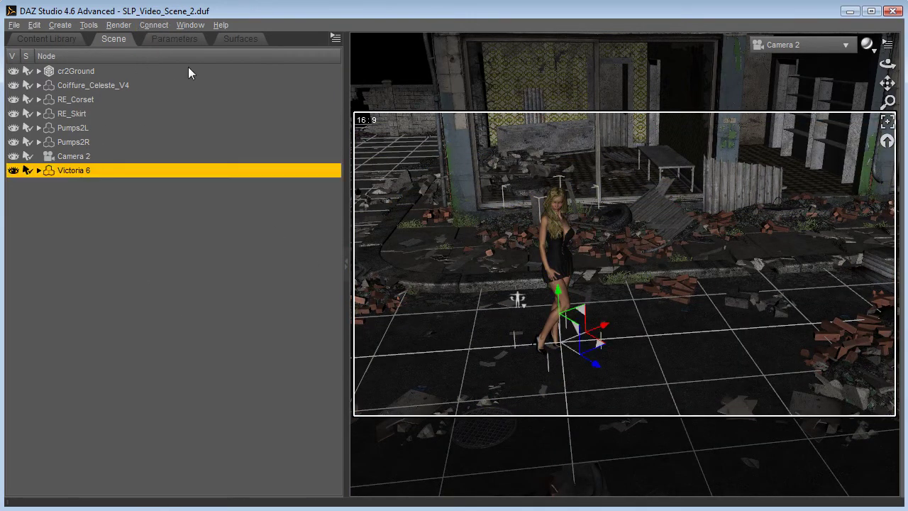
click(173, 38)
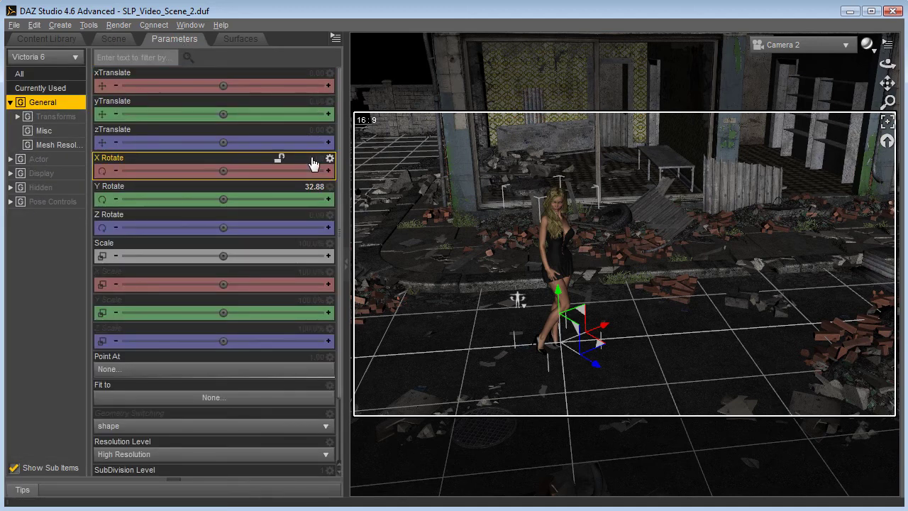
click(112, 39)
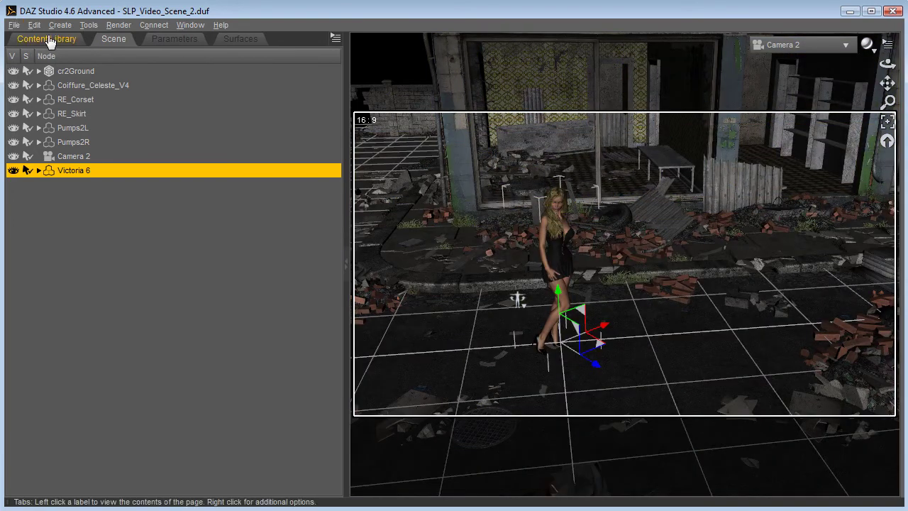
- Load the Light PRO Super Spot Standard Light Orange 1-Key C light
click(49, 39)
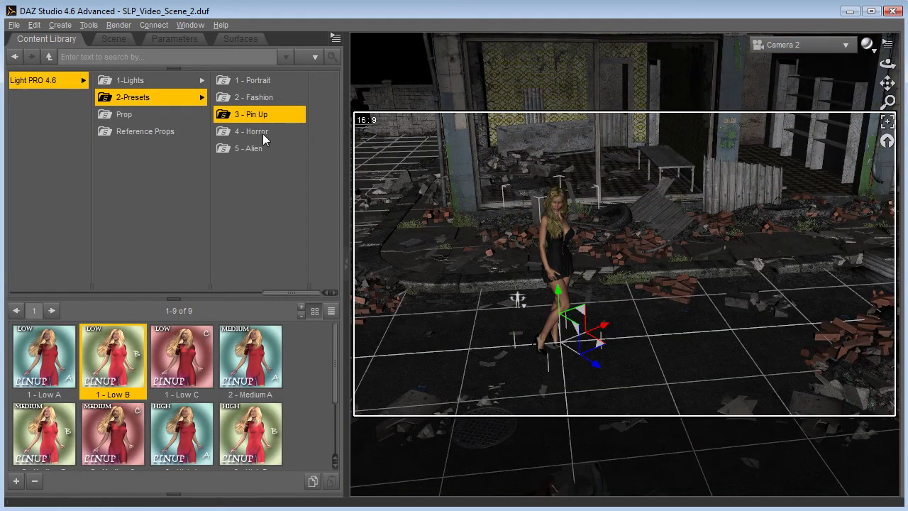
click(127, 81)
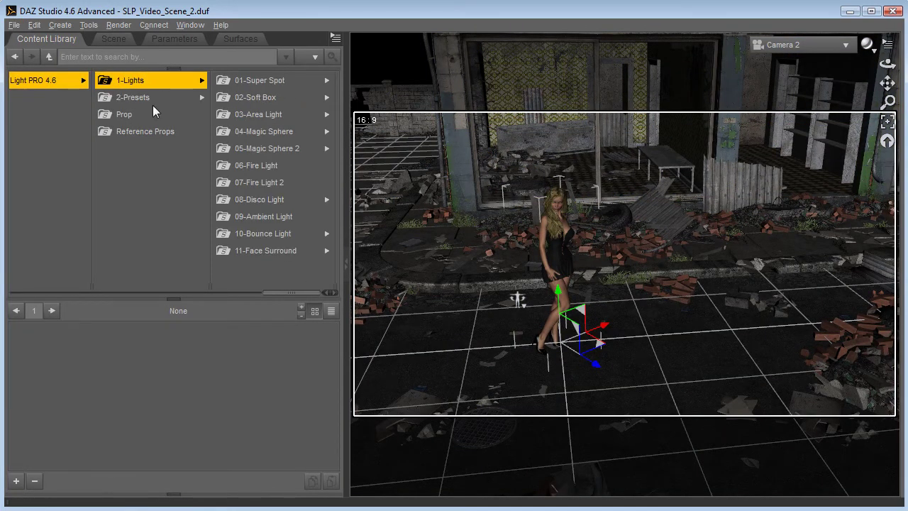
click(259, 81)
click(300, 83)
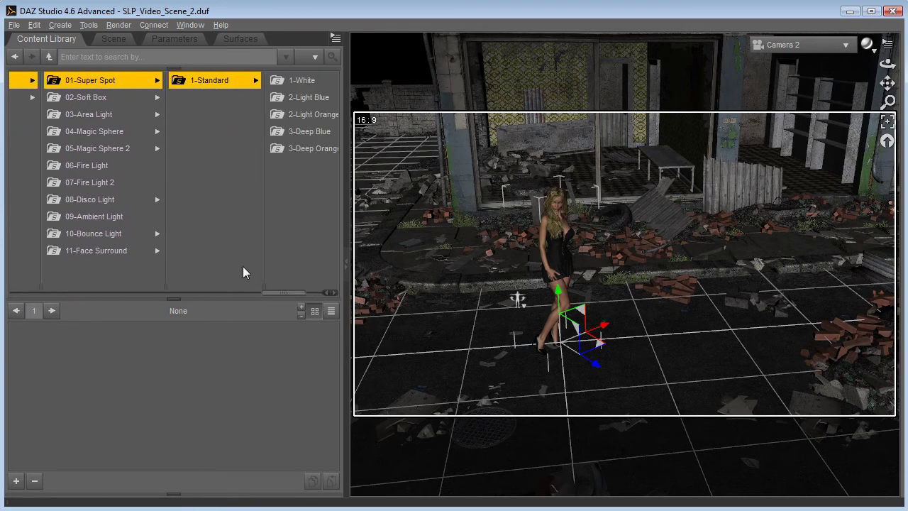
click(317, 114)
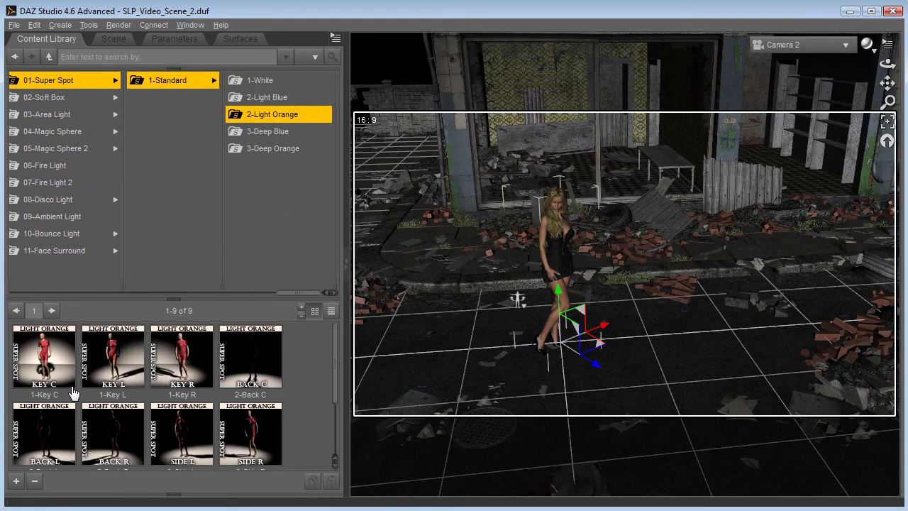
double_click(44, 368)
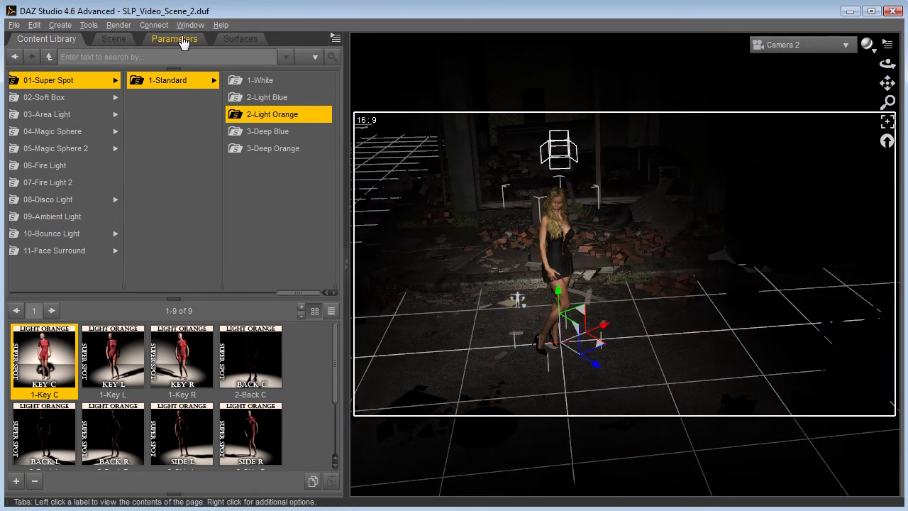
- Select the Key C Super Spot and rotate it to Y -323.84
click(177, 39)
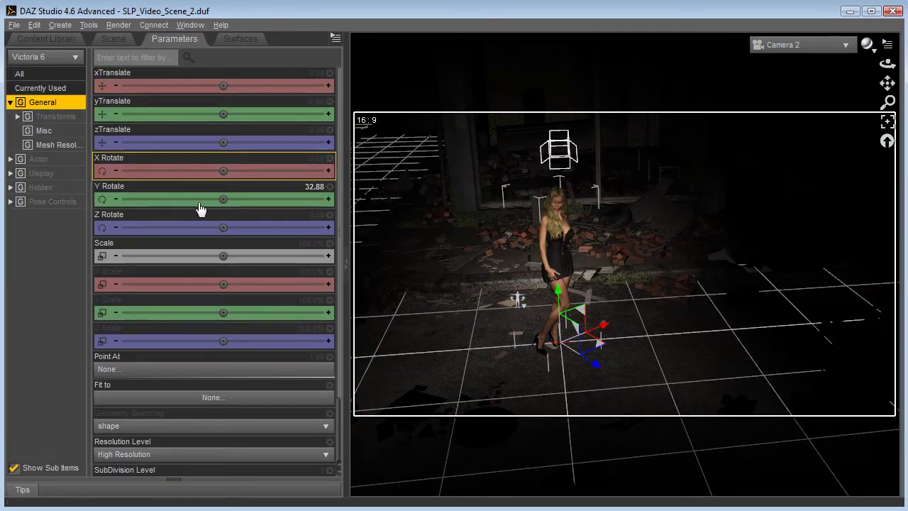
click(114, 39)
click(86, 183)
click(174, 39)
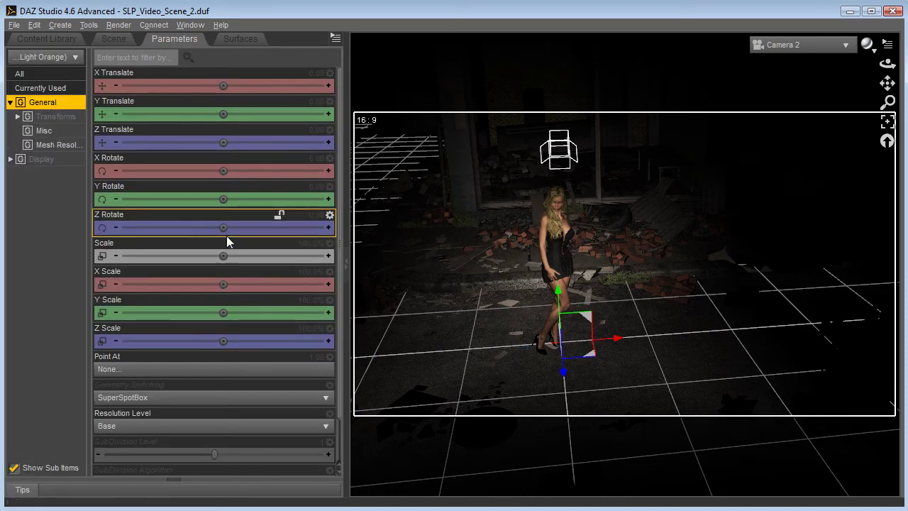
drag(233, 201, 97, 219)
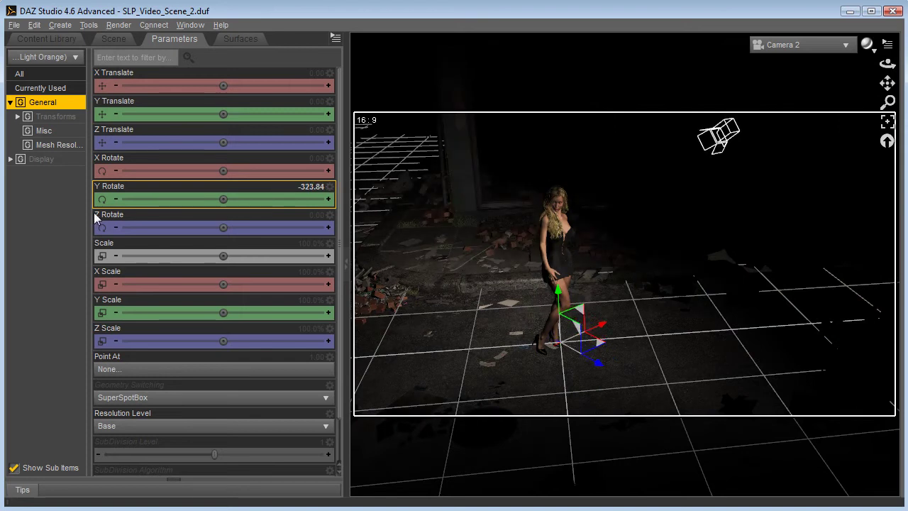
- Remove the rotated Key C Super Spot from the scene
click(113, 38)
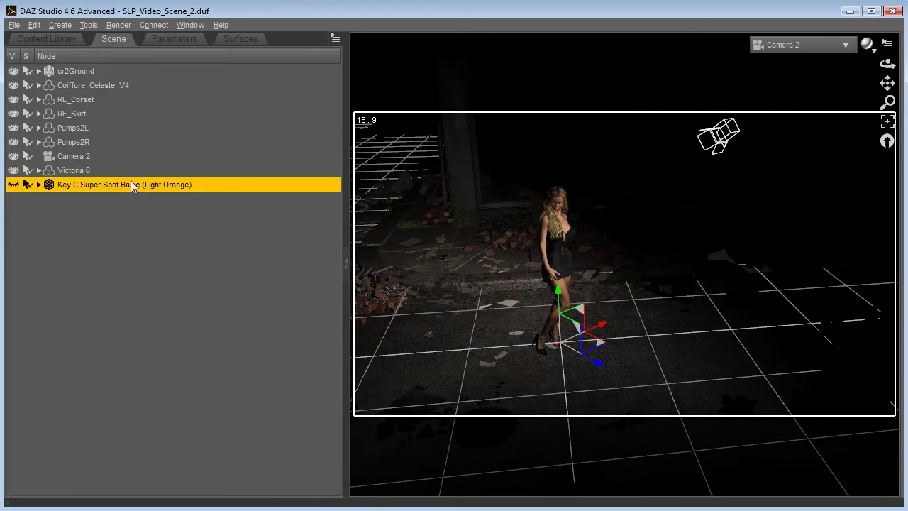
right_click(72, 183)
click(83, 192)
- Move Victoria 6 to the right side of the street and reload the Light Orange 1-Key C
click(75, 170)
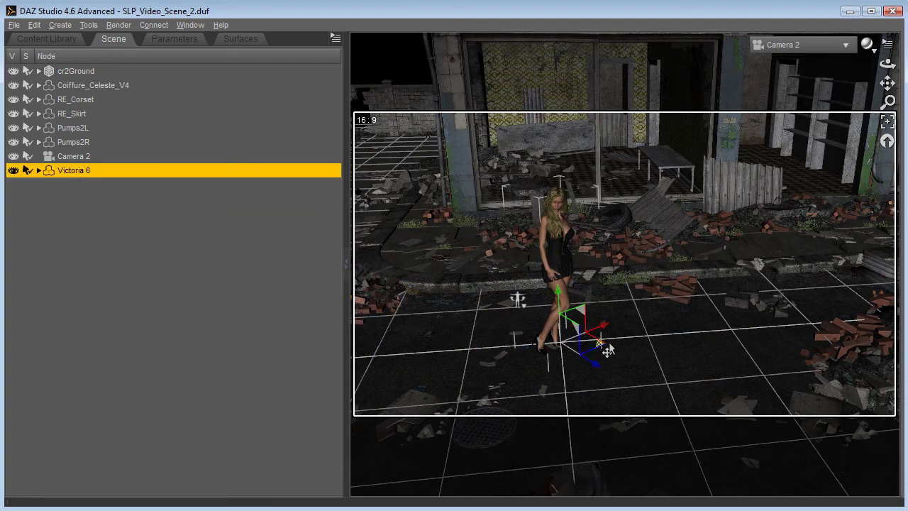
drag(608, 350, 854, 305)
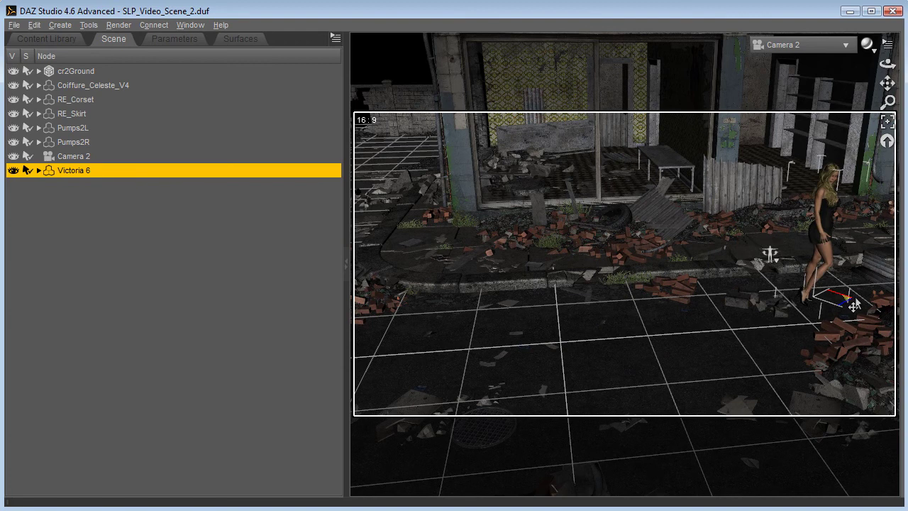
key(F5)
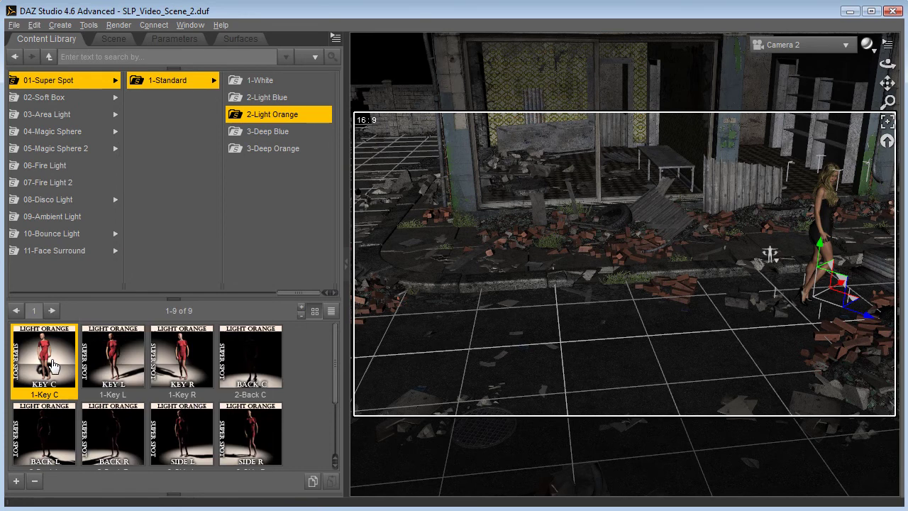
double_click(51, 364)
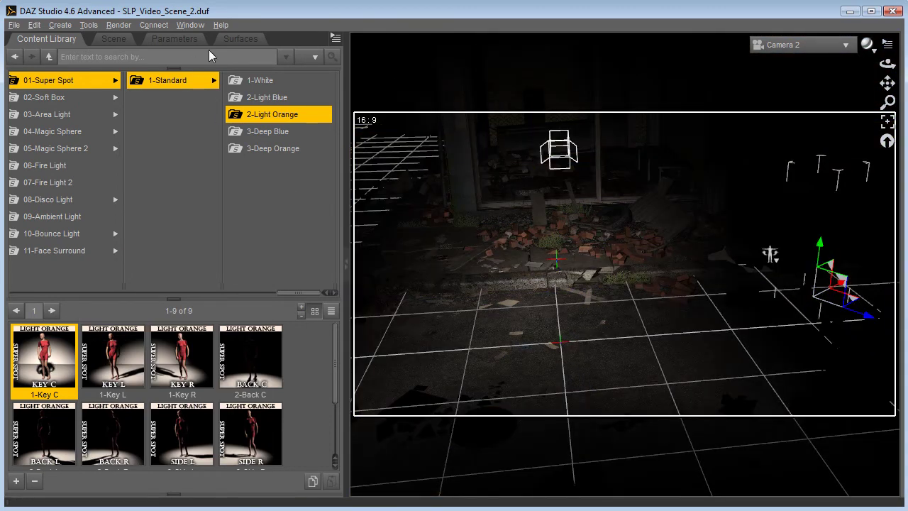
- Select the Key C light and switch the viewport to Top View in Hidden Line style
click(115, 39)
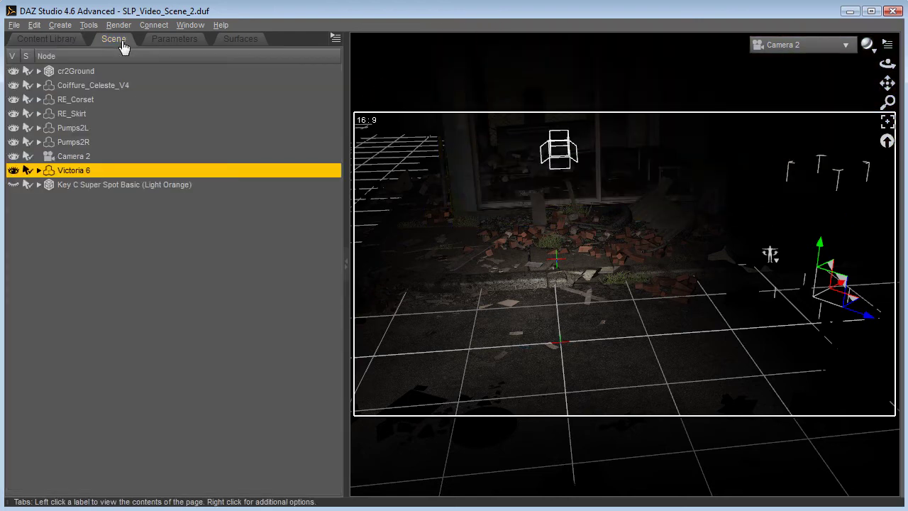
click(74, 187)
click(830, 47)
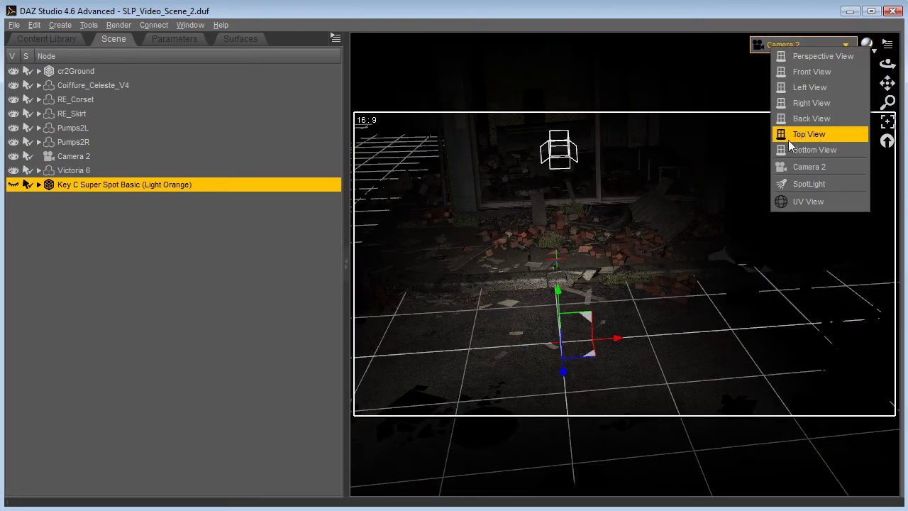
click(807, 135)
click(867, 45)
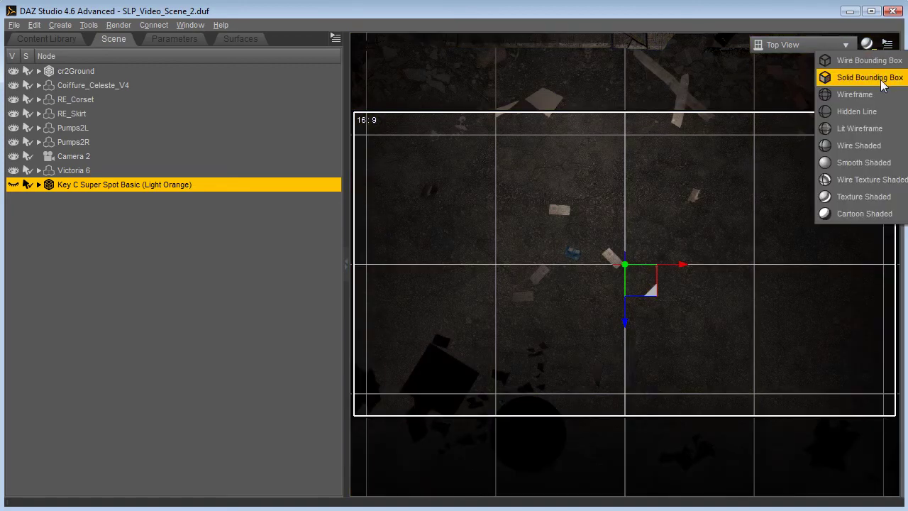
click(838, 109)
- Zoom out and move the Key C spotlight beside Victoria 6 at the upper right
mouse_move(889, 103)
mouse_down()
mouse_move(888, 88)
mouse_move(888, 142)
mouse_move(888, 92)
mouse_up()
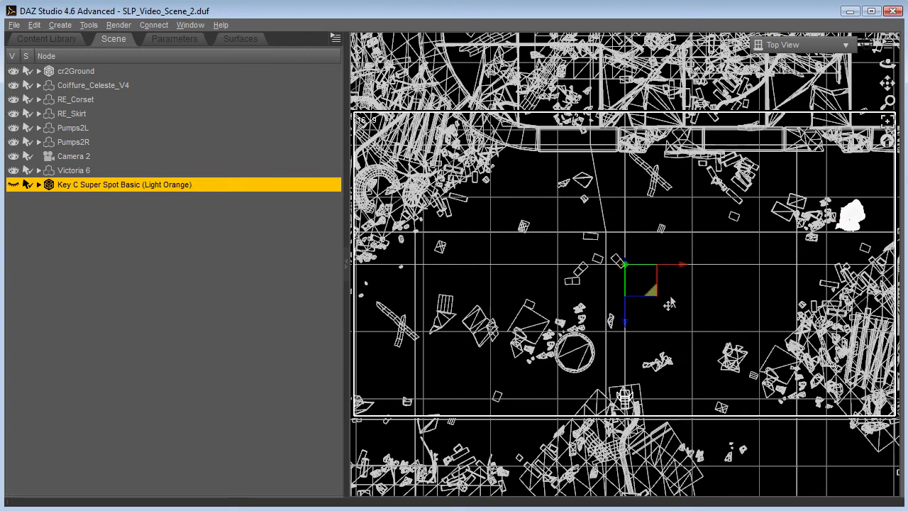
drag(668, 304, 889, 247)
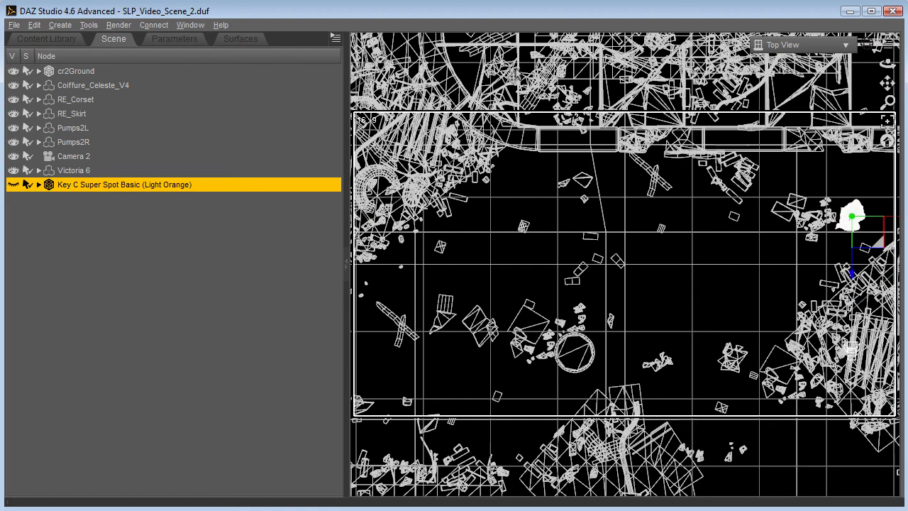
click(808, 45)
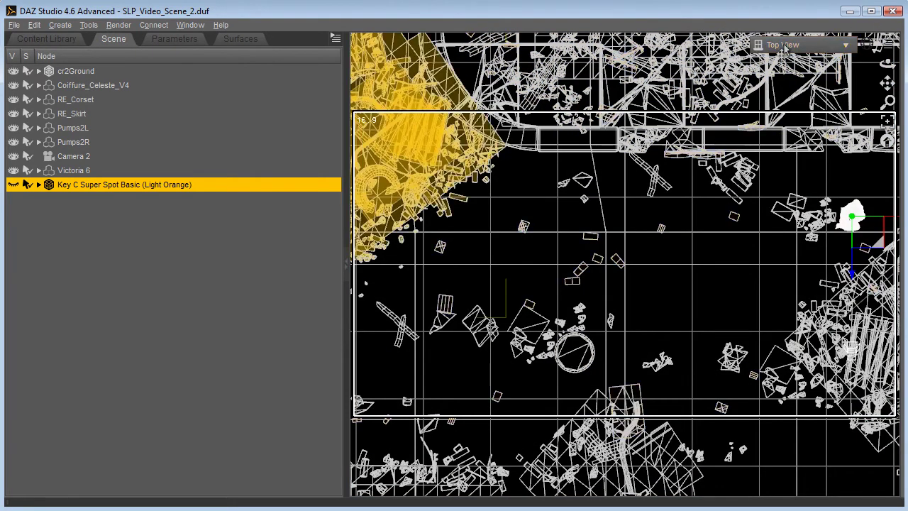
- Undo the spotlight's last move and parent the Key C Super Spot to Victoria 6
click(60, 25)
mouse_move(42, 29)
click(72, 42)
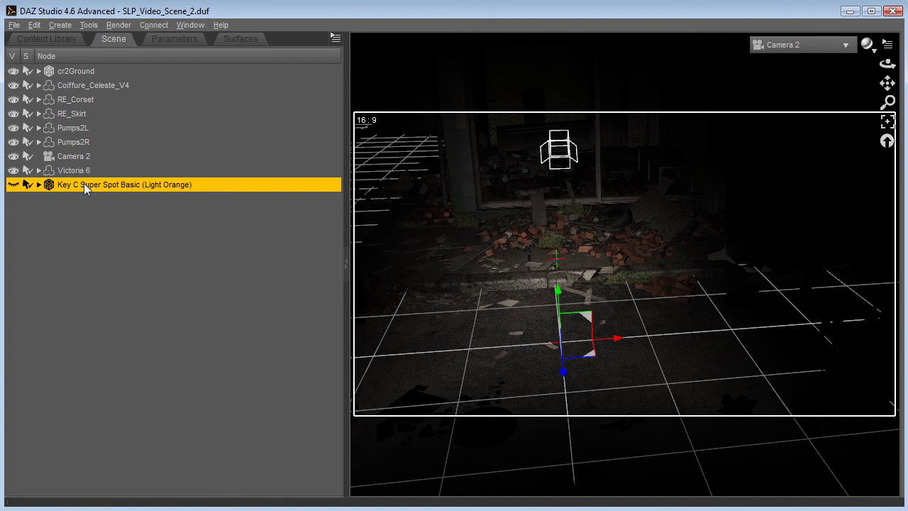
drag(84, 184, 163, 177)
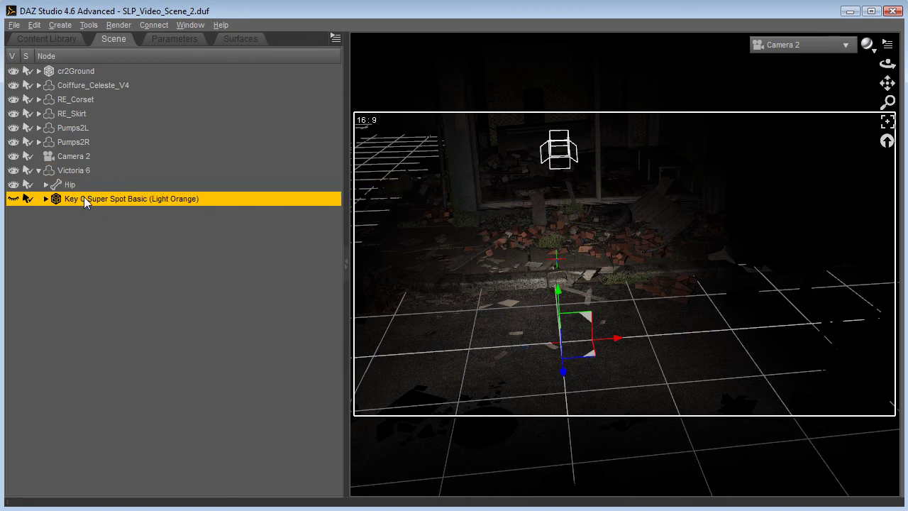
- Set the spotlight's X and Z Translate to 0 so it sits on Victoria 6
click(174, 39)
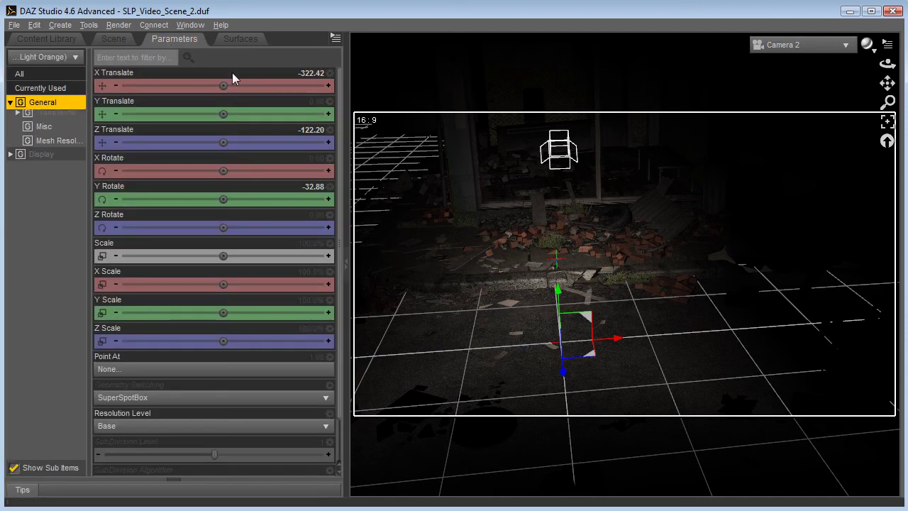
click(312, 73)
text(0)
key(Return)
click(309, 130)
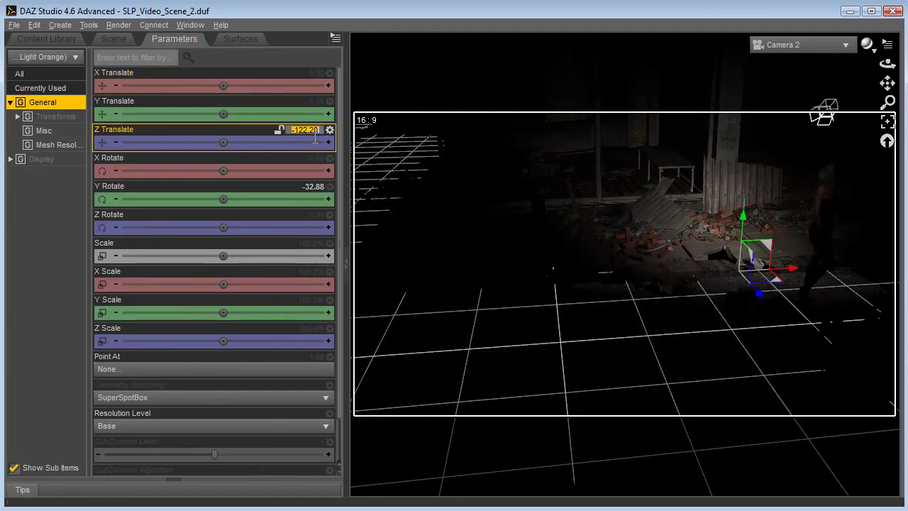
text(0)
key(Return)
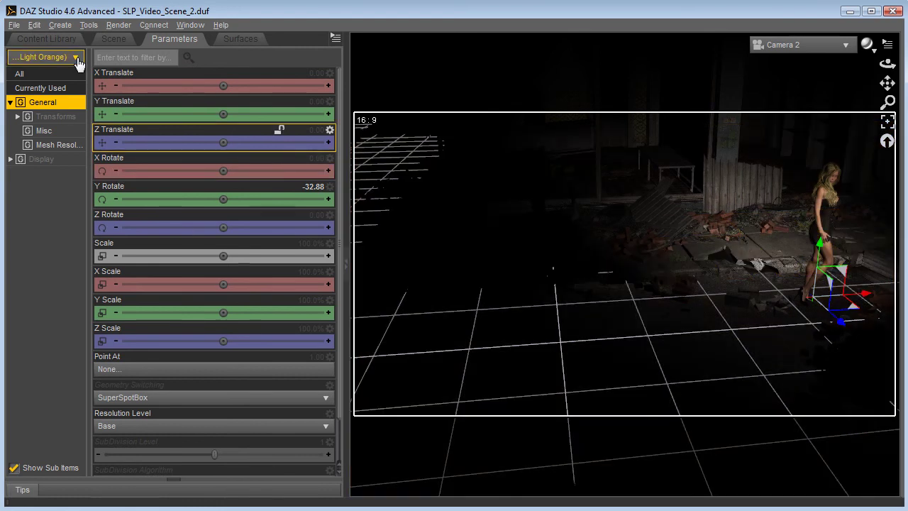
click(114, 38)
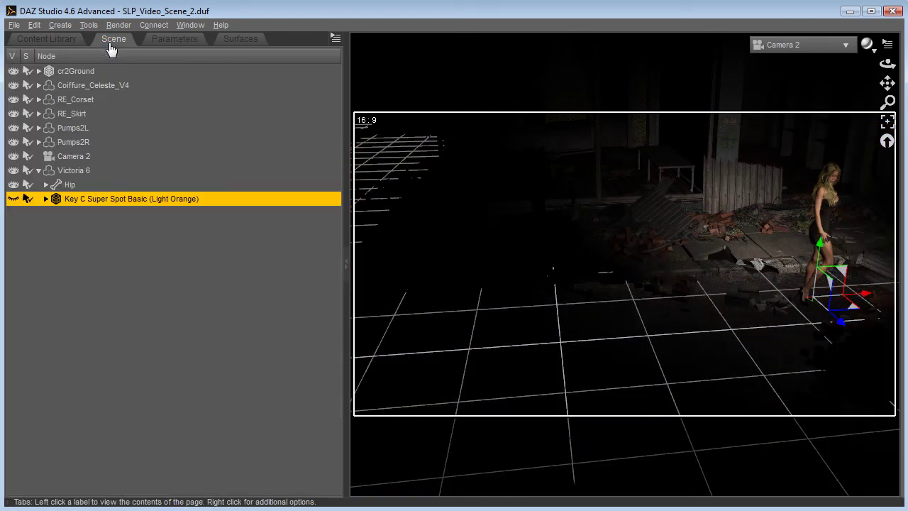
click(72, 172)
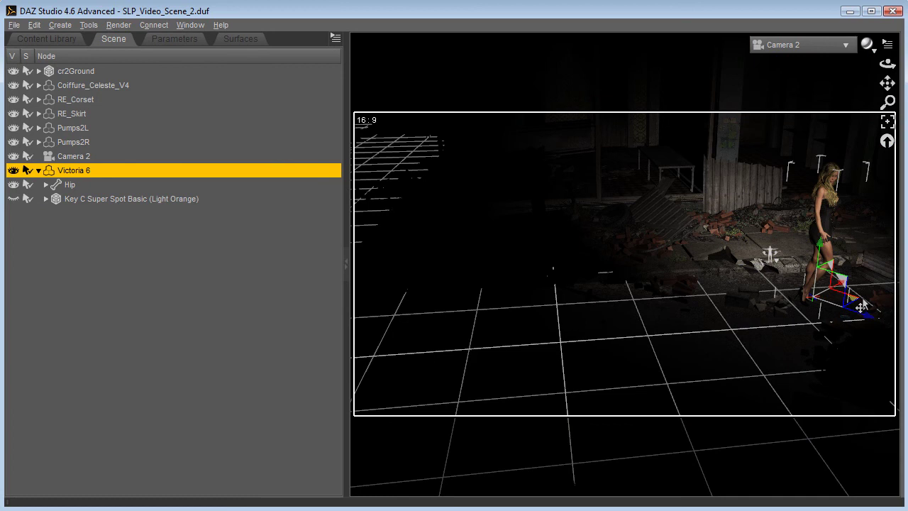
- Drag Victoria 6 to the left-centre of the street, her parented Key C spotlight following
drag(860, 306, 639, 369)
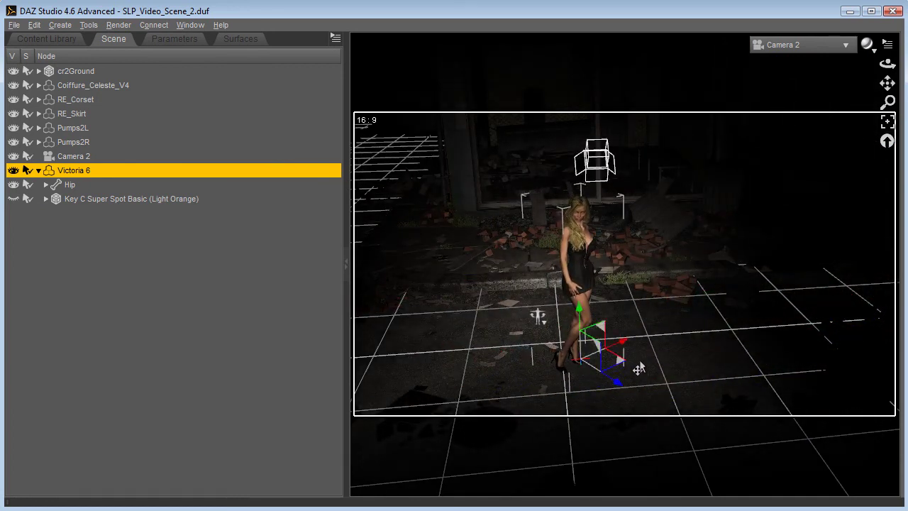